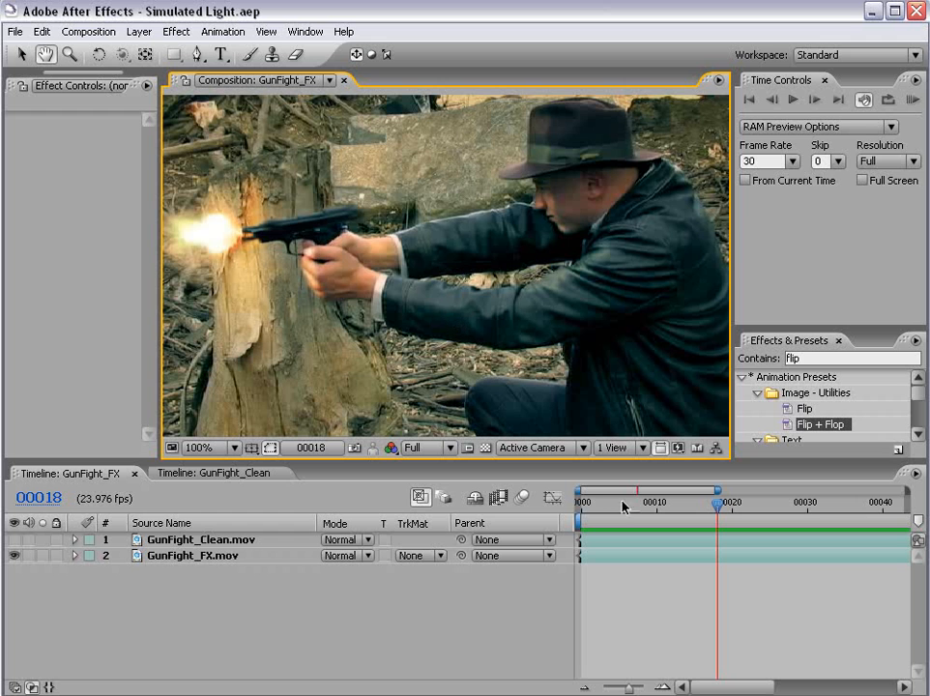
Step: Compare the GunFight_FX shot with the clean footage at frame 18 by toggling the visibility of the GunFight_Clean.mov layer
drag(293, 283, 407, 282)
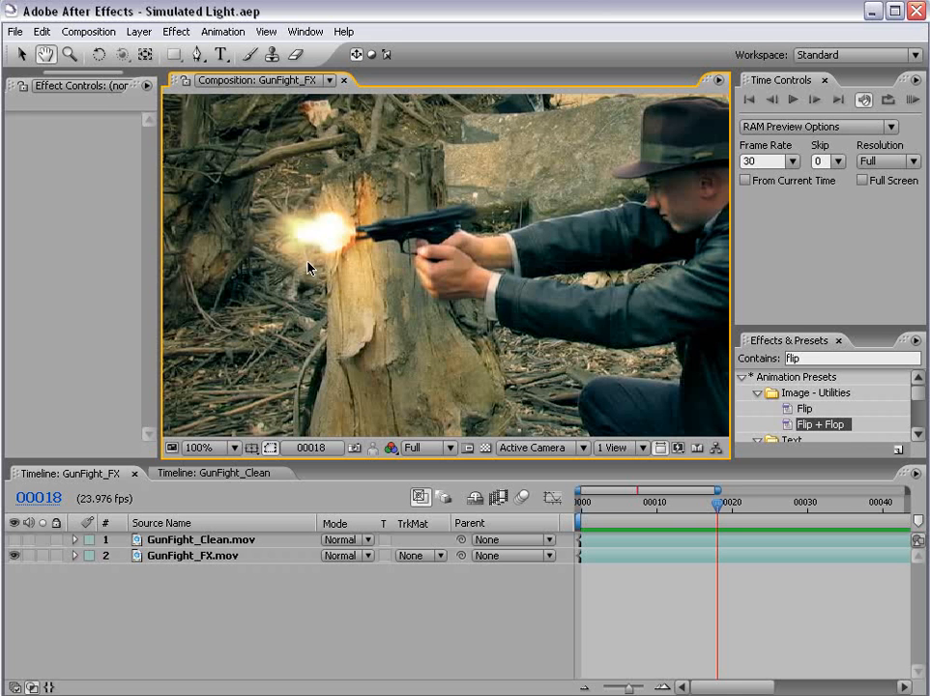
drag(391, 297, 308, 246)
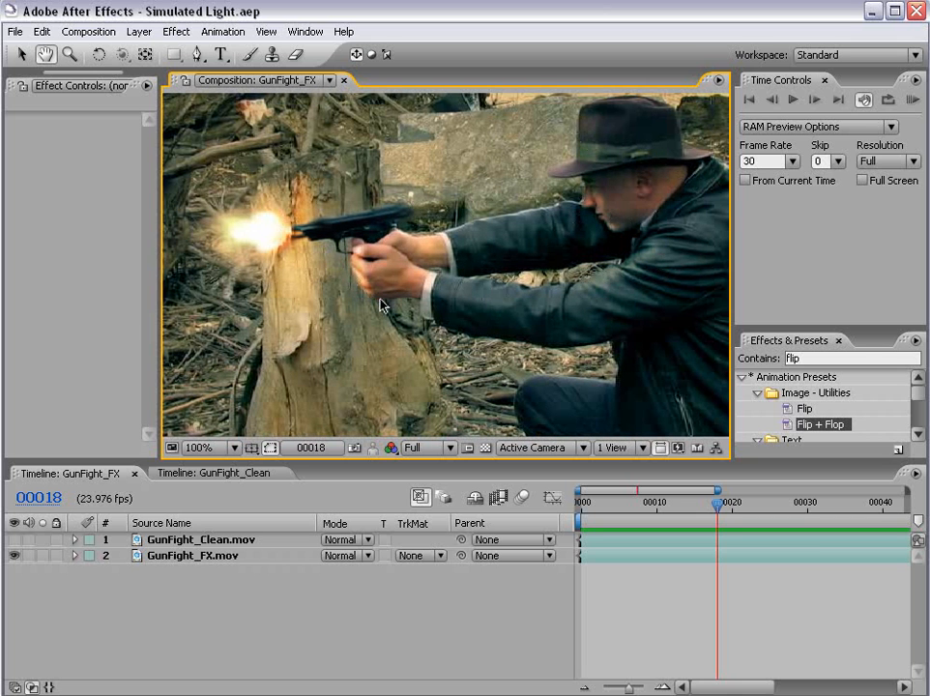
key(Page_Down)
key(Page_Up)
key(v)
click(14, 539)
click(13, 539)
click(14, 540)
click(14, 540)
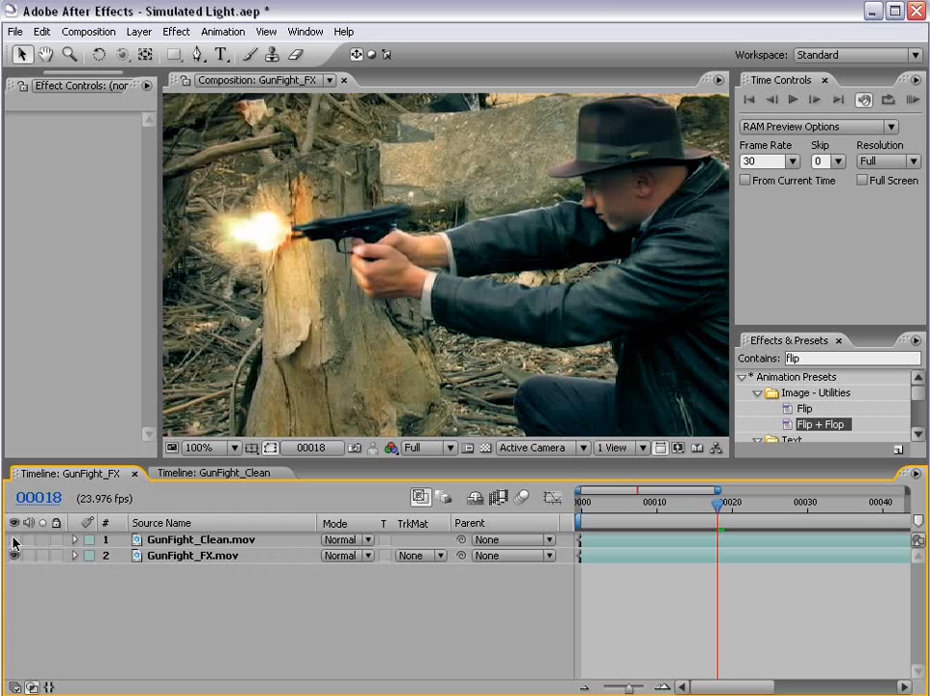
click(14, 539)
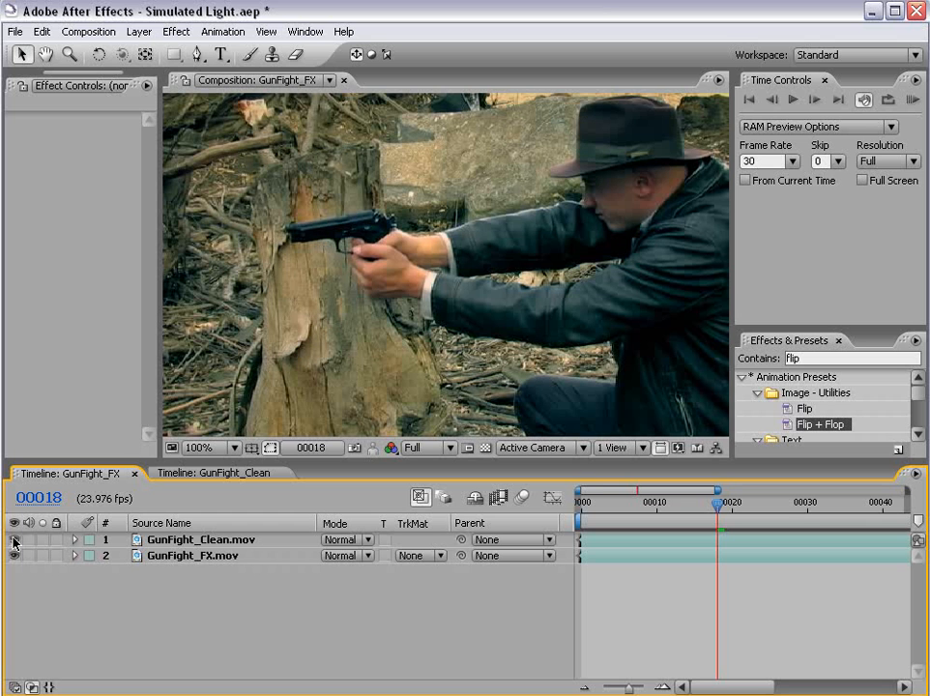
click(13, 539)
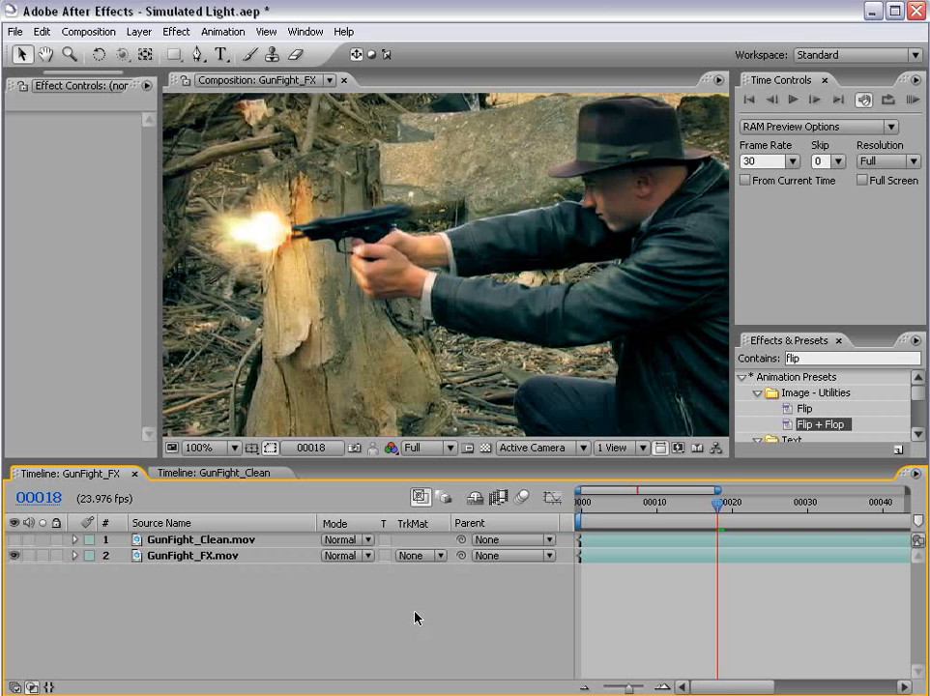
scroll(426, 255, down, 1)
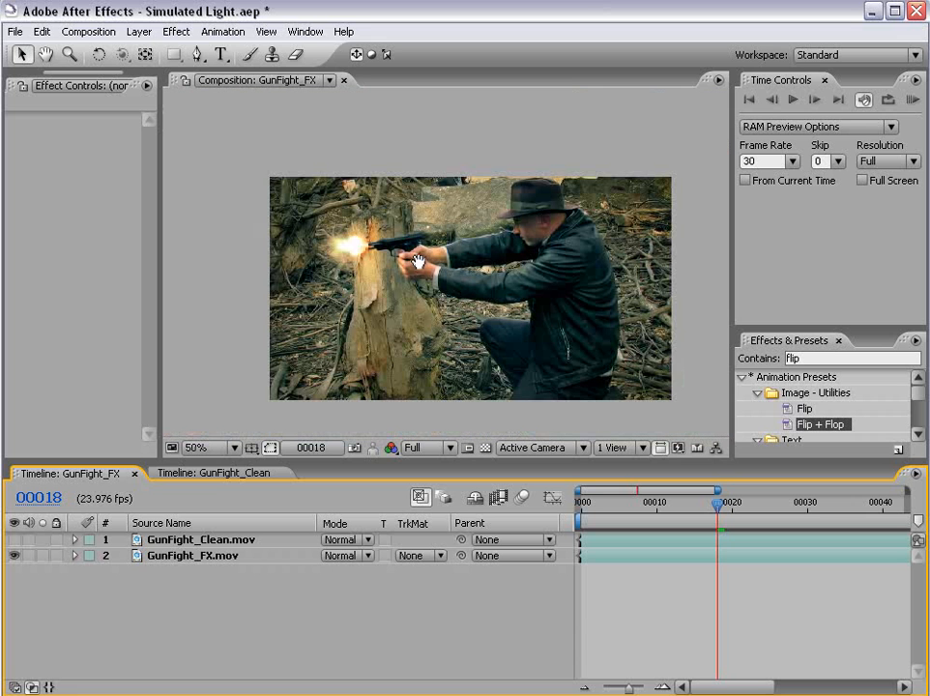
key(h)
drag(494, 285, 467, 271)
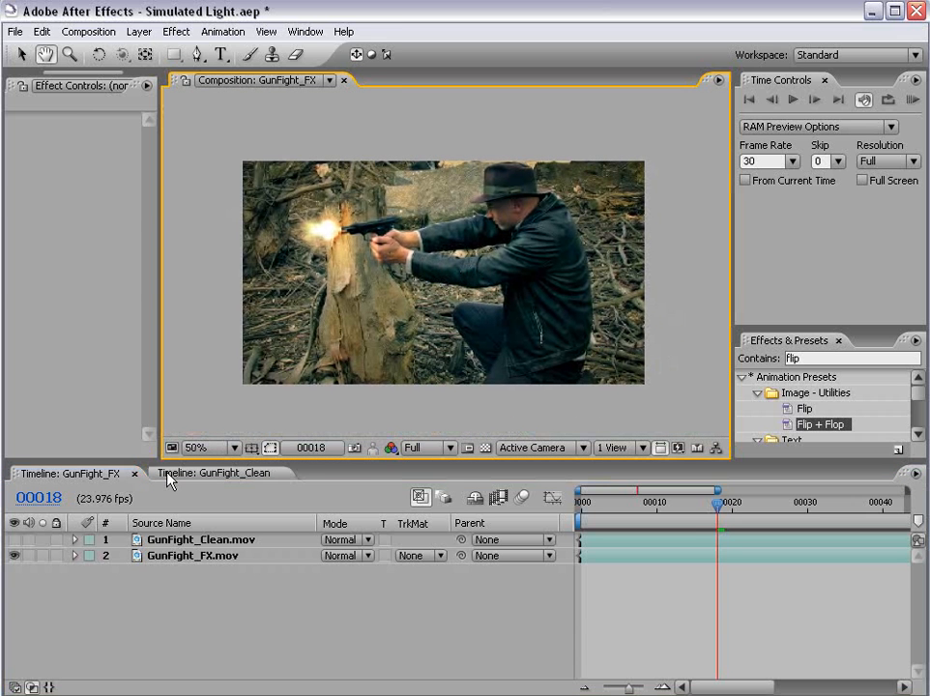
Step: Open the GunFight_Clean composition and add the 9mm_01.mov muzzle flash as a layer starting at frame 19
click(168, 474)
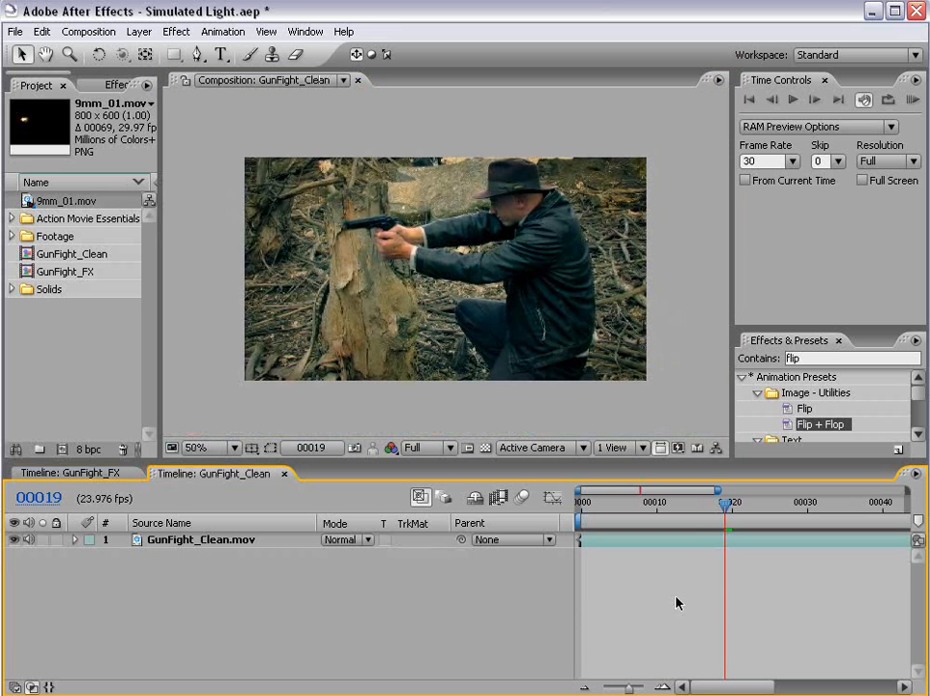
click(719, 540)
key(Page_Down)
key(Page_Down)
key(Page_Up)
key(Page_Up)
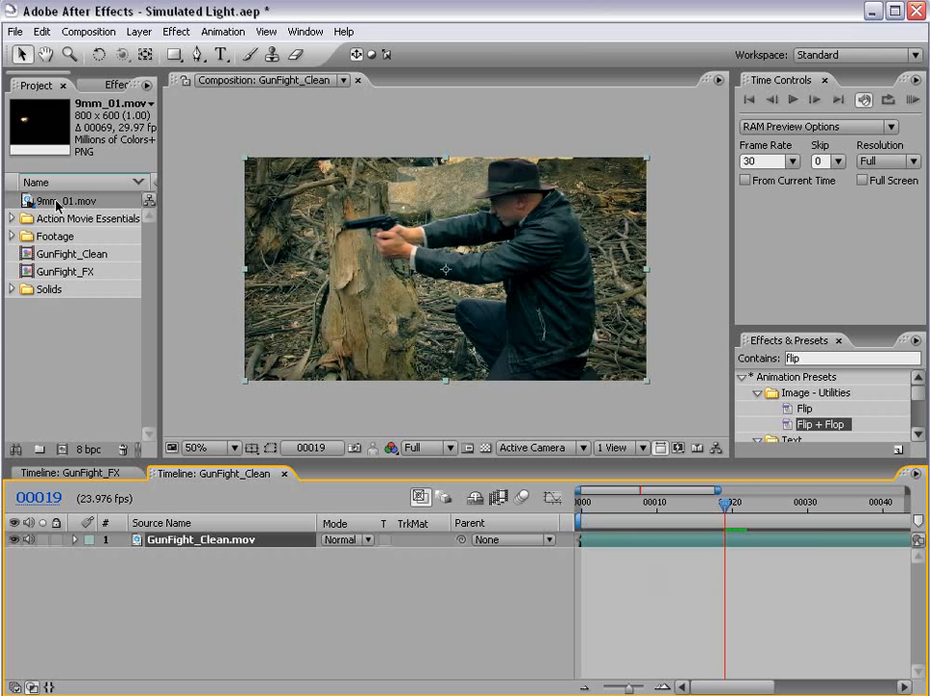
drag(28, 203, 442, 265)
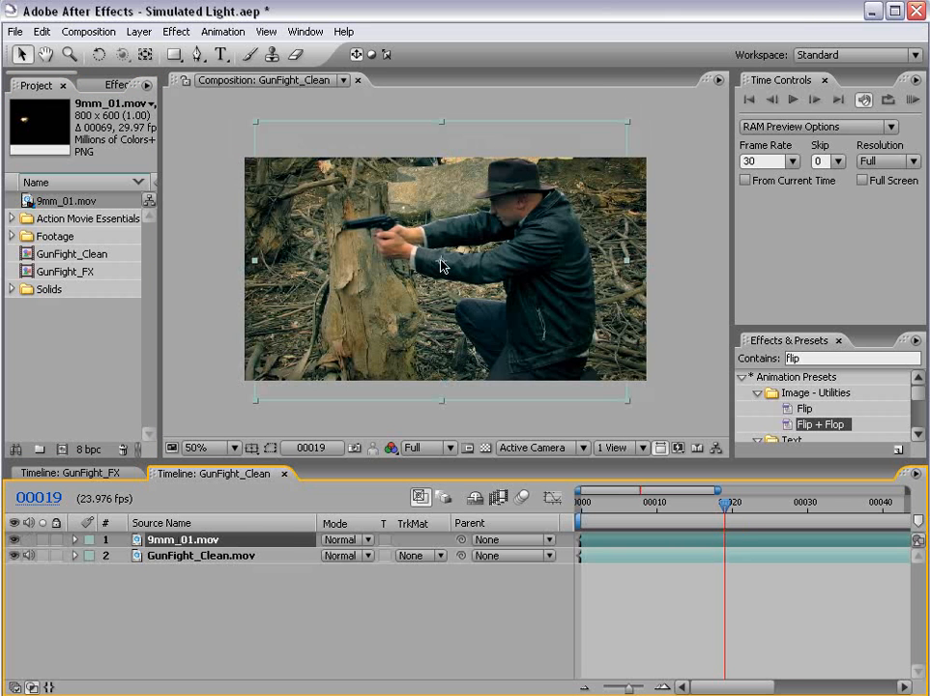
key(bracketleft)
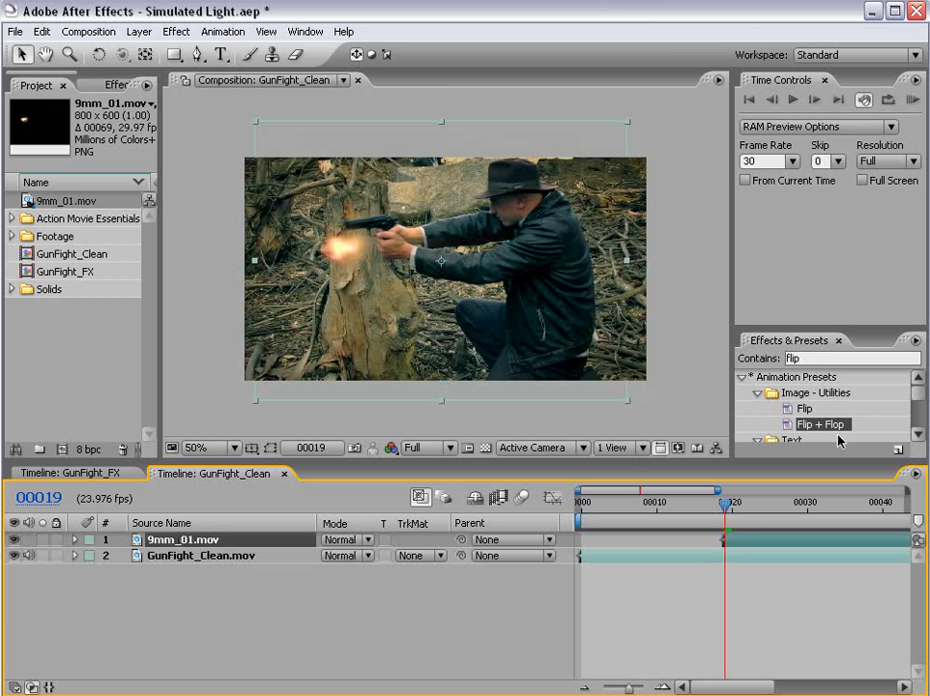
Step: Apply the Flip + Flop preset to the muzzle flash and position it at the end of the gun barrel
drag(820, 429, 387, 298)
drag(572, 314, 338, 268)
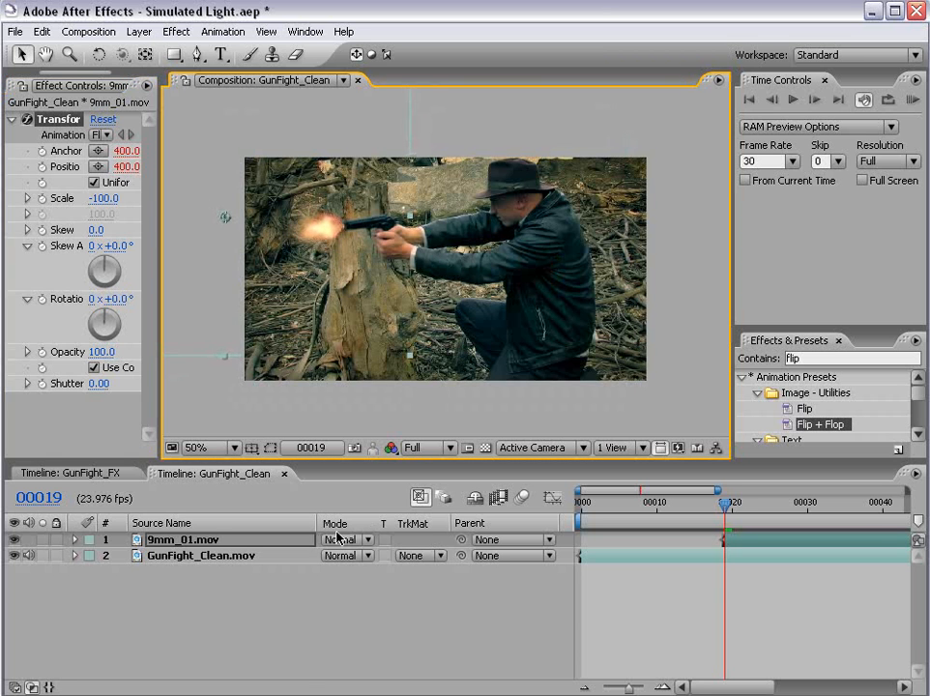
Step: Set the blending mode of the 9mm_01.mov layer to Add
click(337, 539)
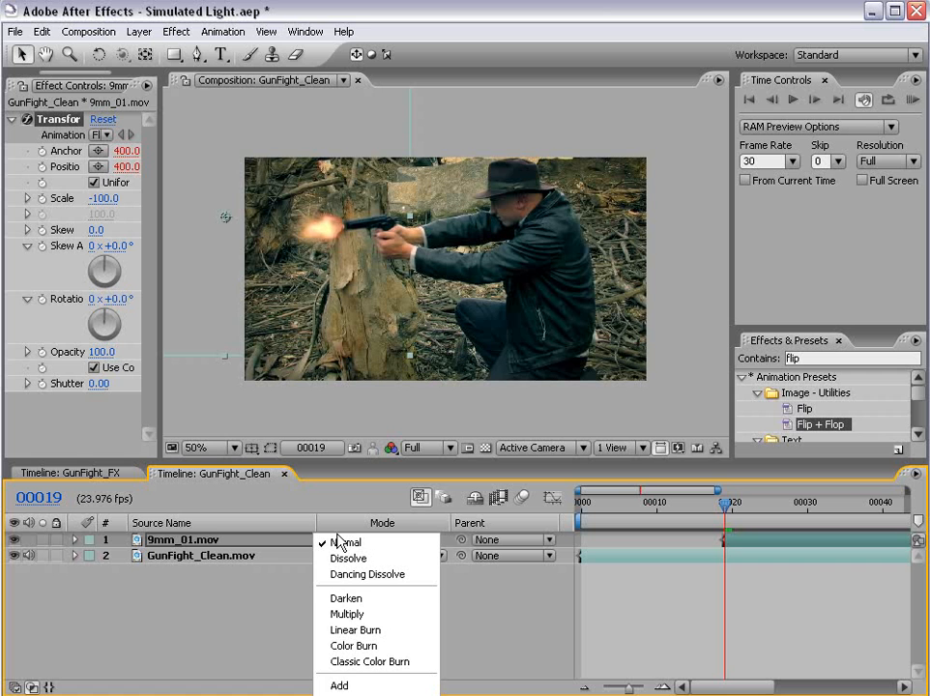
click(350, 688)
key(slash)
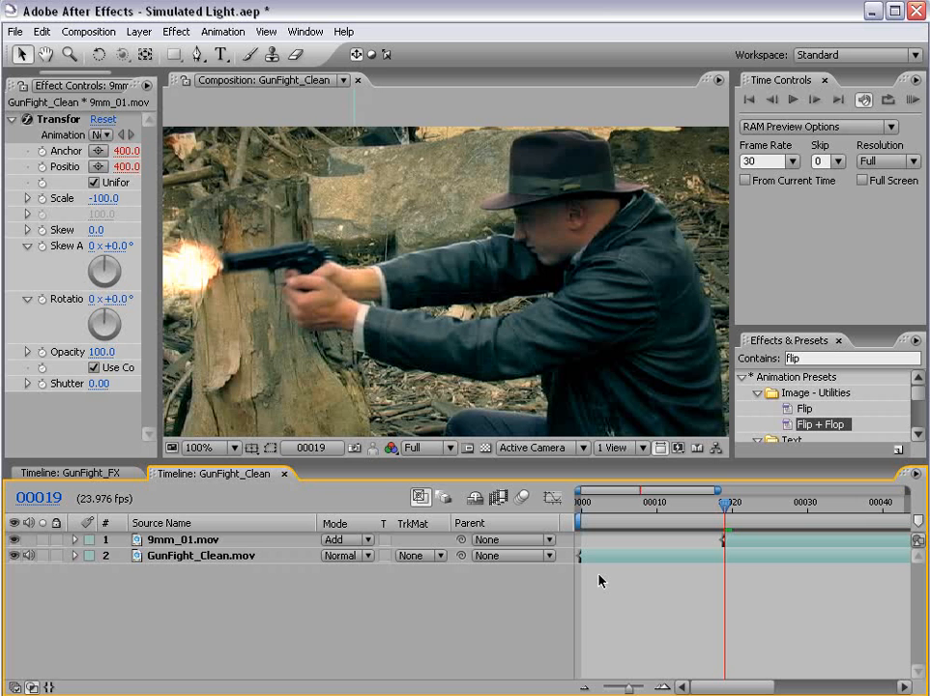
Step: Create a new adjustment layer above the muzzle flash in the GunFight_Clean composition
click(138, 31)
mouse_move(145, 50)
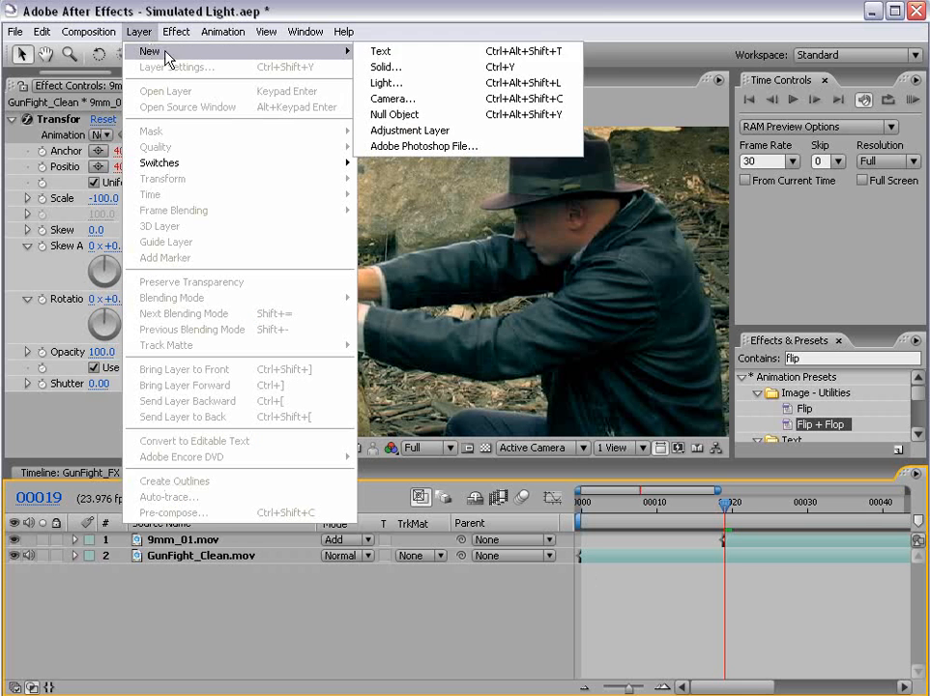
click(387, 130)
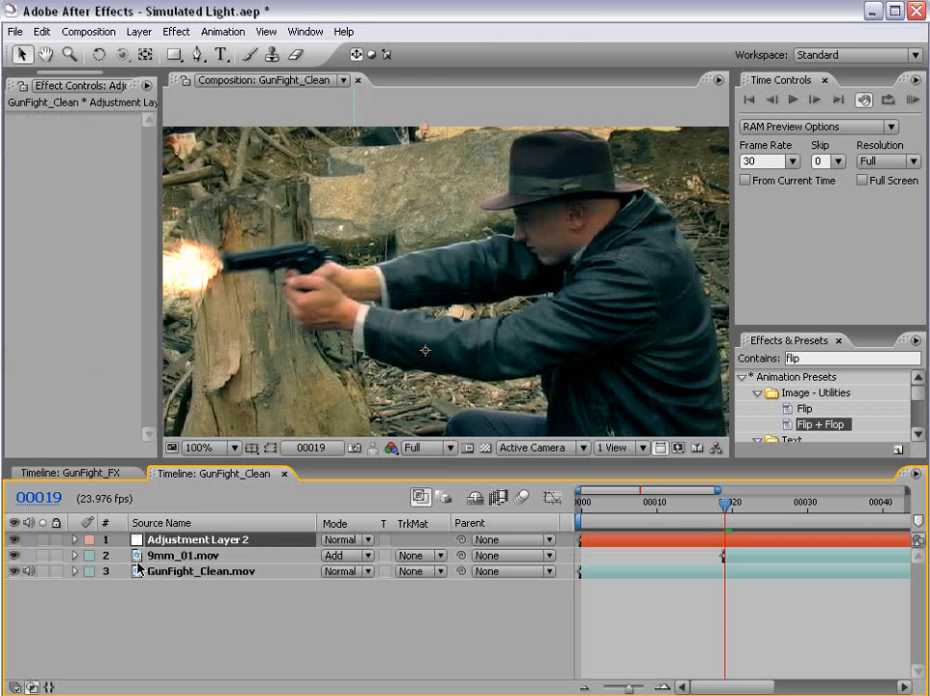
Step: Draw a Pen mask on the adjustment layer around the front edge of the hand holding the gun
click(198, 55)
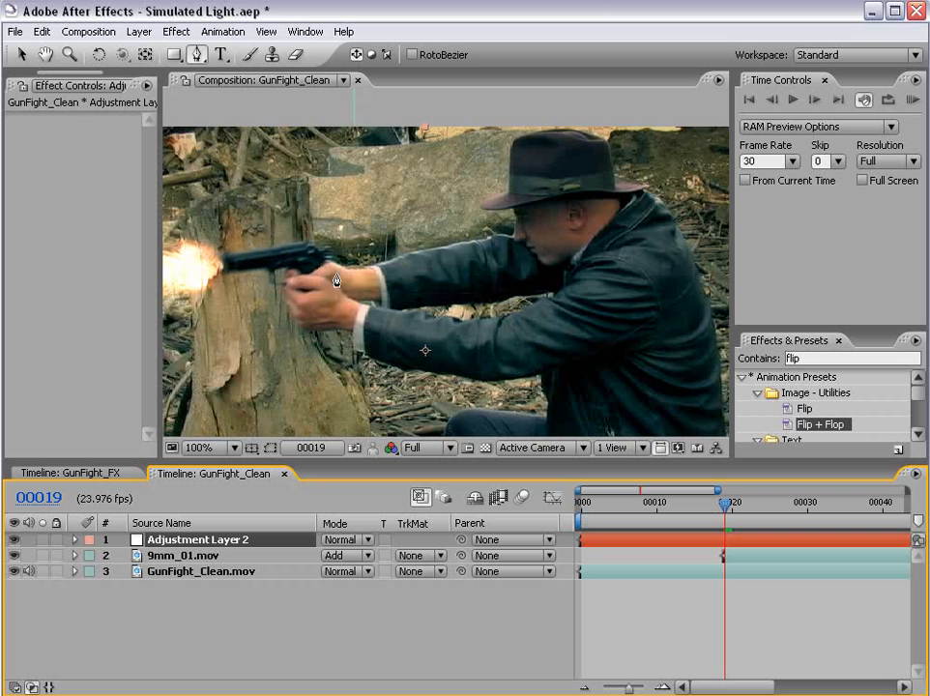
scroll(329, 288, up, 1)
key(space)
drag(291, 311, 522, 271)
scroll(468, 272, down, 1)
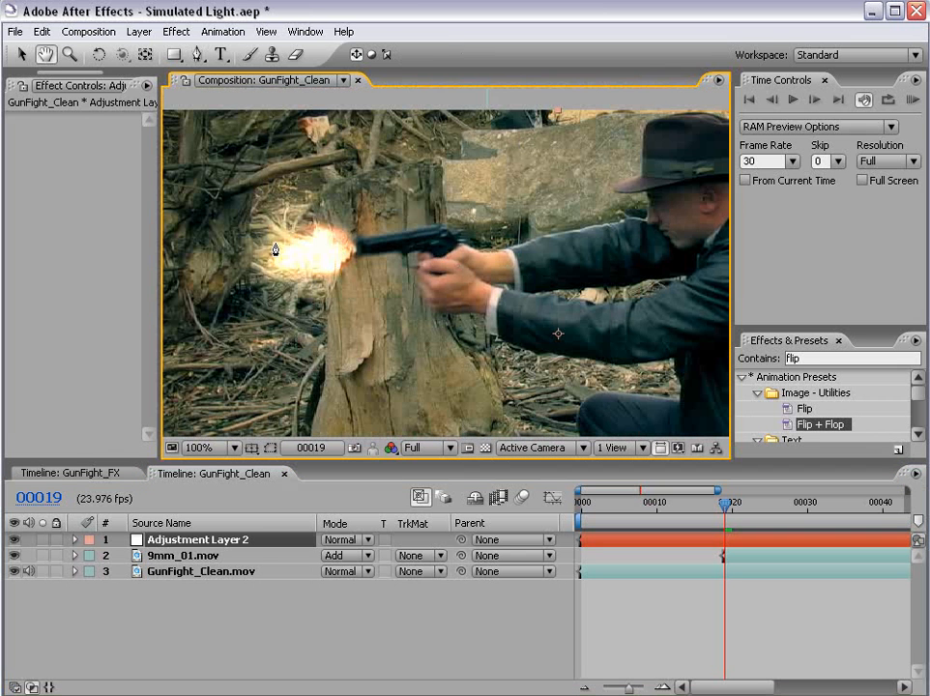
scroll(425, 290, up, 1)
key(space)
drag(425, 290, 376, 271)
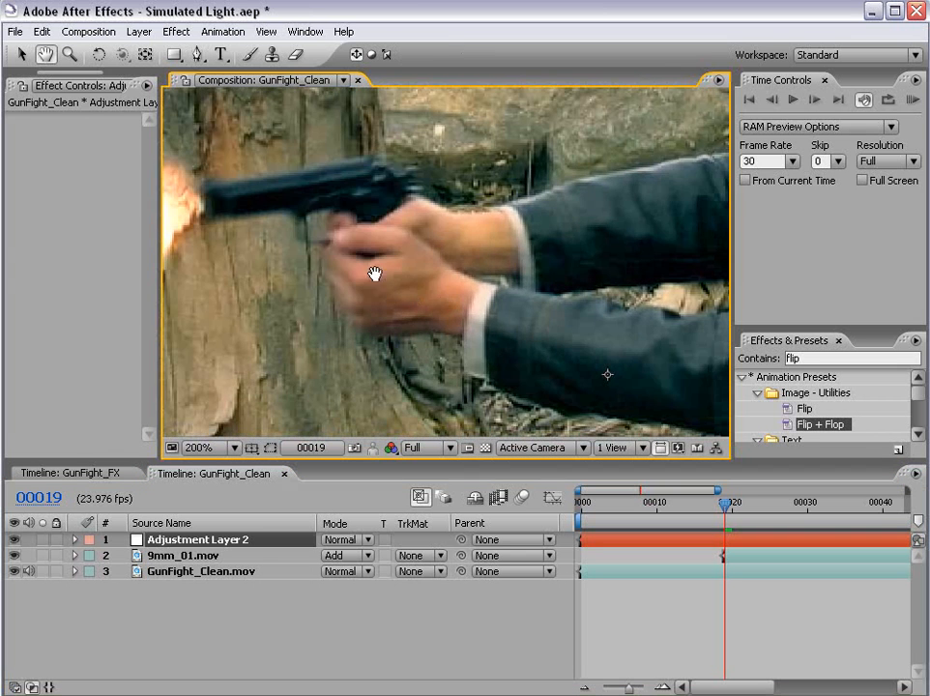
click(330, 231)
drag(352, 232, 353, 244)
click(353, 276)
click(353, 307)
click(333, 306)
click(332, 284)
click(325, 271)
click(327, 250)
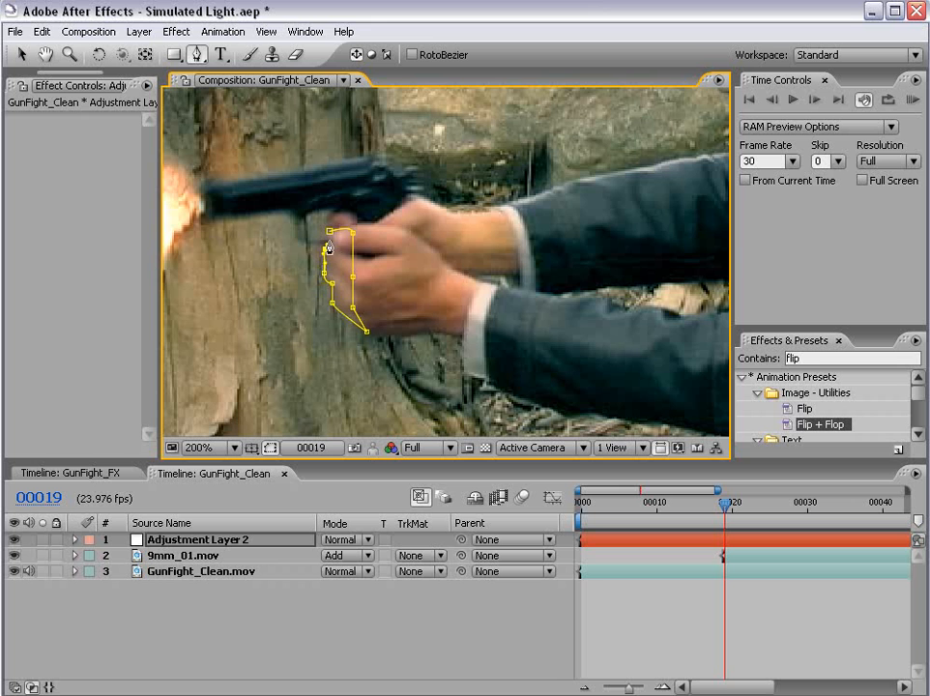
Step: Draw a narrow closed mask along the front edge of the hat's crown on the adjustment layer
key(space)
drag(633, 278, 390, 259)
scroll(474, 276, down, 1)
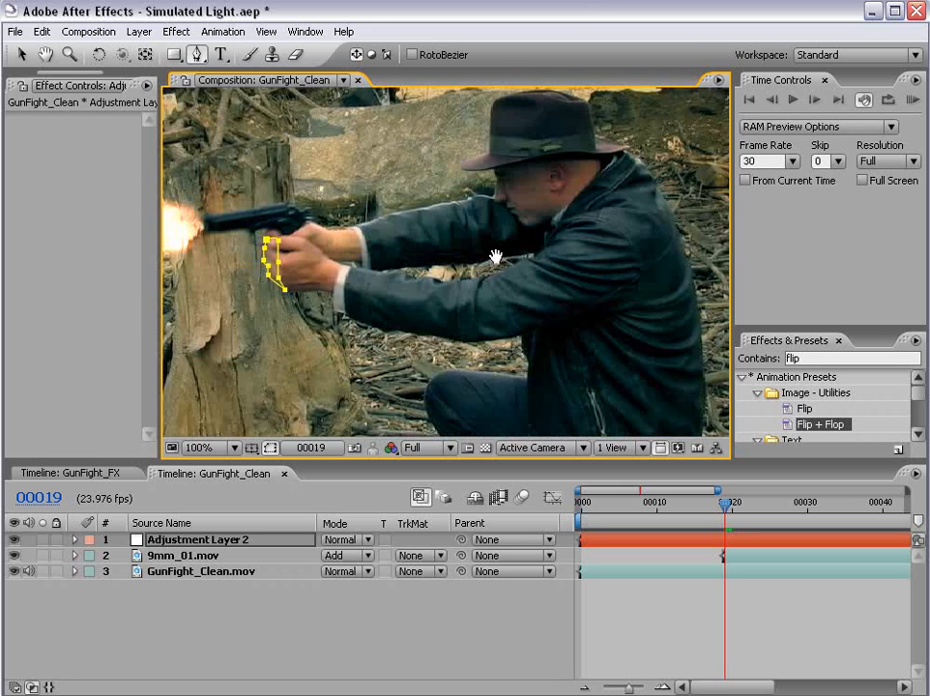
drag(540, 188, 568, 271)
scroll(540, 276, up, 1)
click(480, 311)
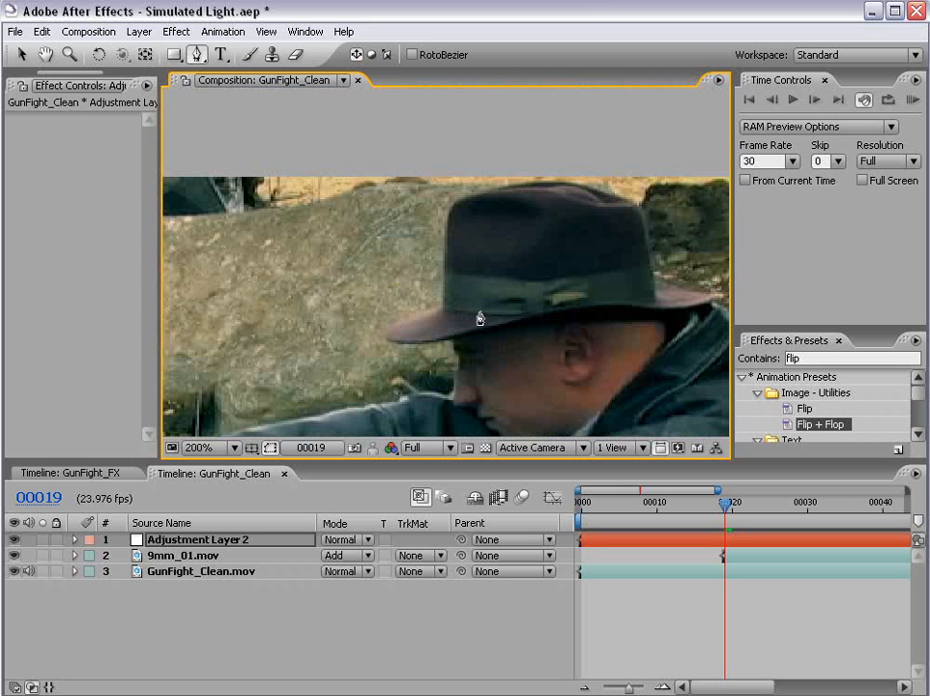
click(474, 245)
click(480, 227)
click(474, 198)
click(449, 208)
click(444, 277)
click(443, 310)
click(480, 311)
Step: Draw a closed mask around the front of the face, from the hat brim past the nose and mouth to the chin
drag(559, 393, 455, 279)
scroll(463, 251, up, 1)
click(350, 174)
click(365, 205)
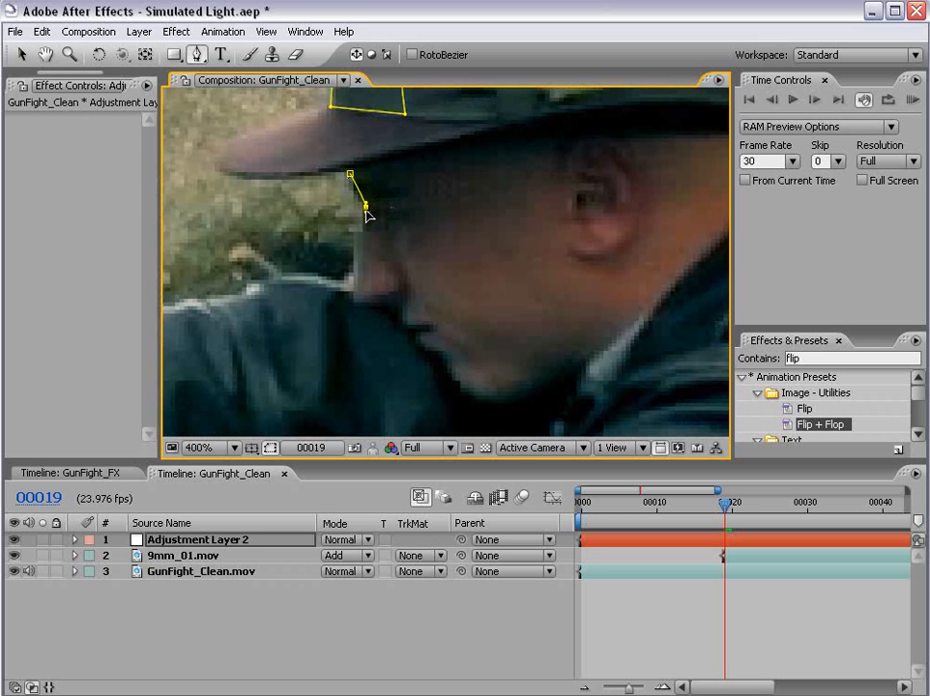
click(353, 293)
click(390, 307)
click(403, 324)
click(413, 338)
drag(441, 352, 534, 387)
click(539, 387)
key(ctrl+z)
click(540, 379)
drag(505, 351, 497, 350)
drag(447, 300, 441, 295)
click(424, 261)
click(404, 218)
click(397, 157)
click(350, 176)
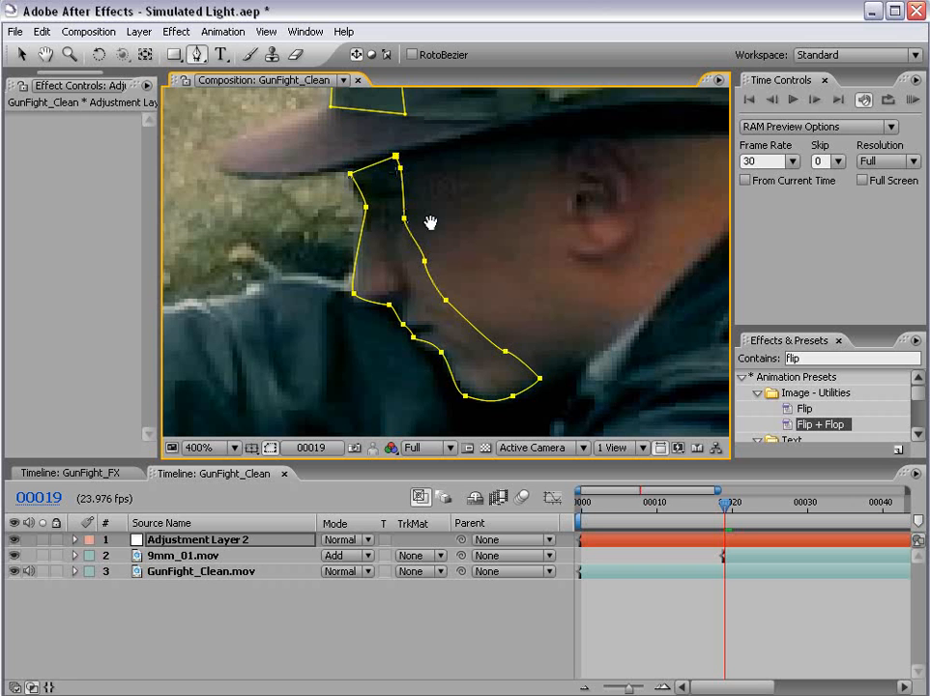
Step: Draw a narrow closed mask down the front edge of the jacket below the arm
scroll(431, 223, down, 2)
drag(481, 315, 530, 277)
scroll(483, 284, down, 1)
drag(473, 327, 417, 276)
scroll(469, 307, up, 1)
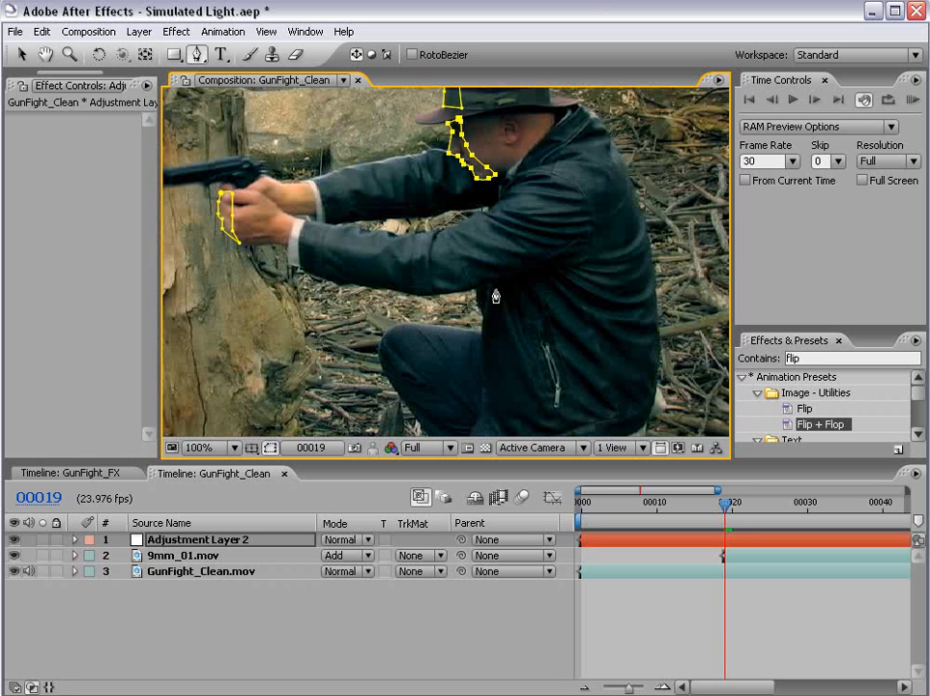
click(499, 284)
click(486, 360)
click(480, 312)
click(475, 289)
click(499, 284)
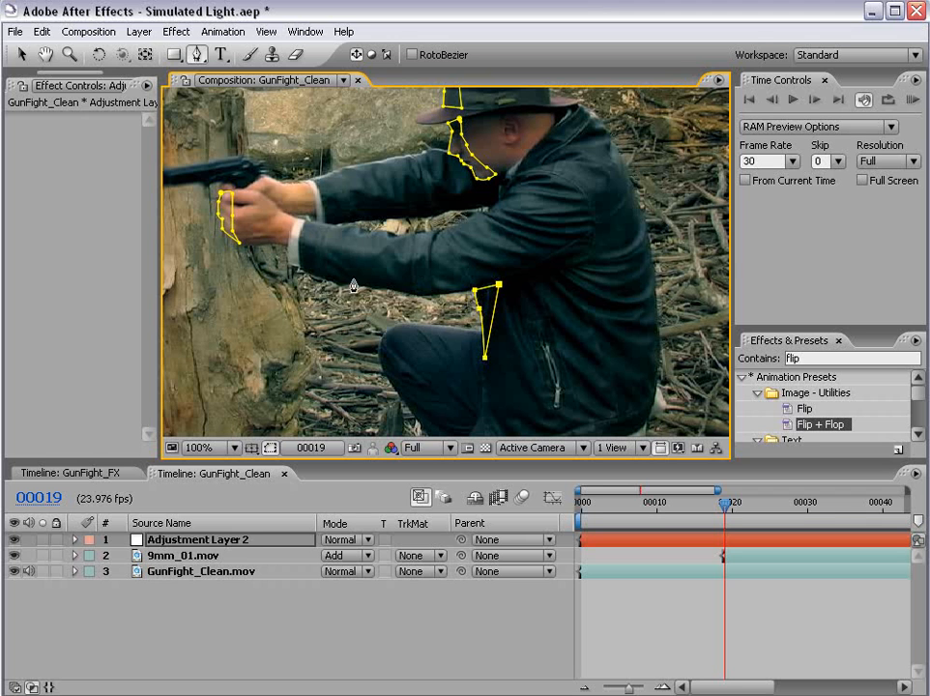
Step: Draw a thin mask along the underside of the nearer forearm's sleeve, starting at the cuff
click(374, 288)
click(288, 248)
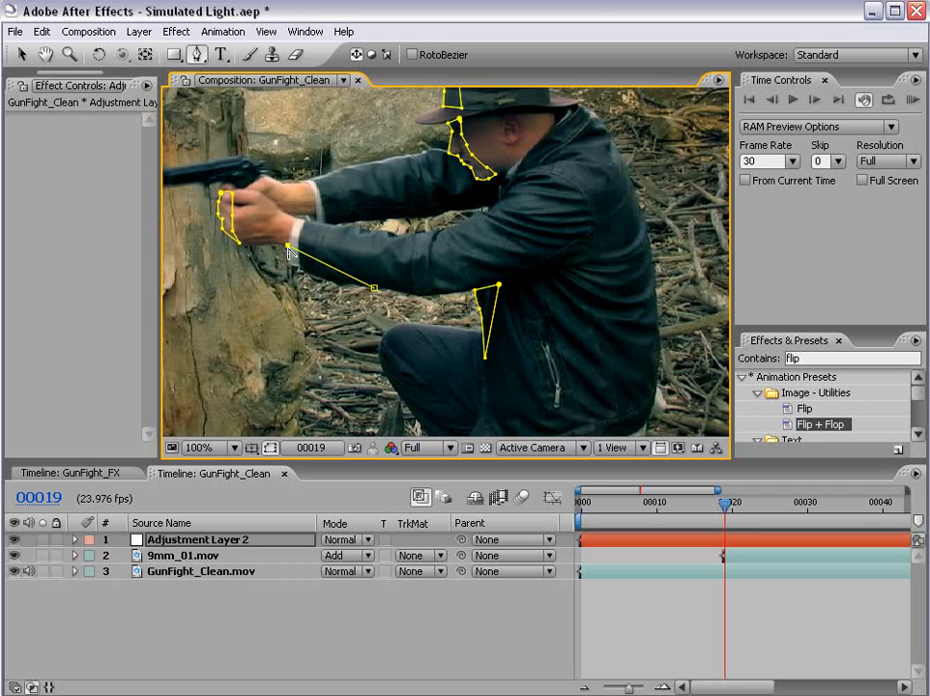
click(297, 269)
click(320, 278)
click(644, 585)
key(comma)
key(comma)
Step: Apply the Levels effect to Adjustment Layer 2 and widen the effect settings area to show the full histogram
click(729, 542)
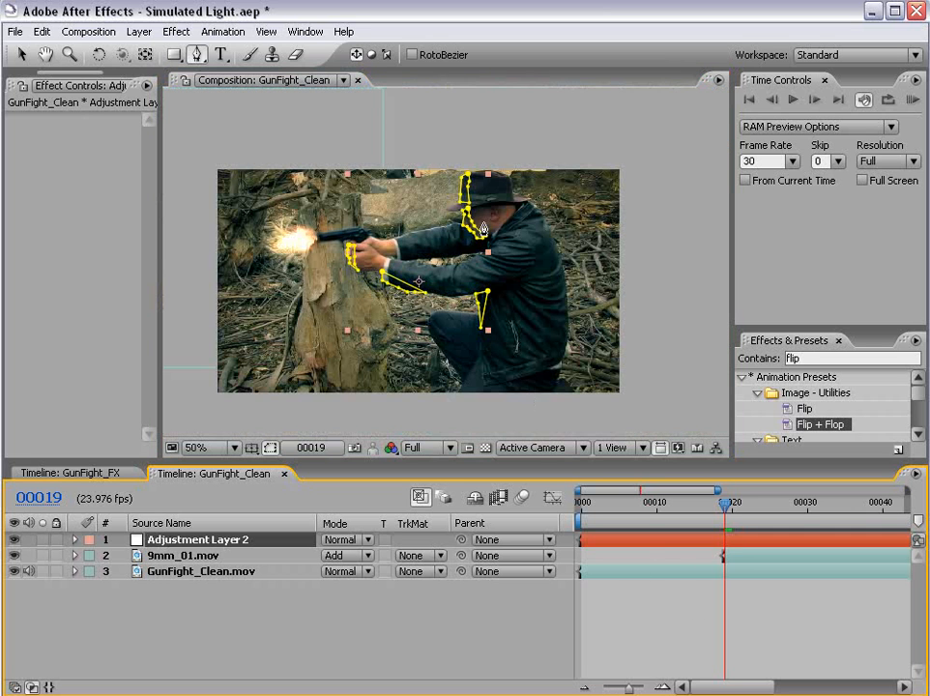
key(period)
key(space)
drag(479, 211, 485, 264)
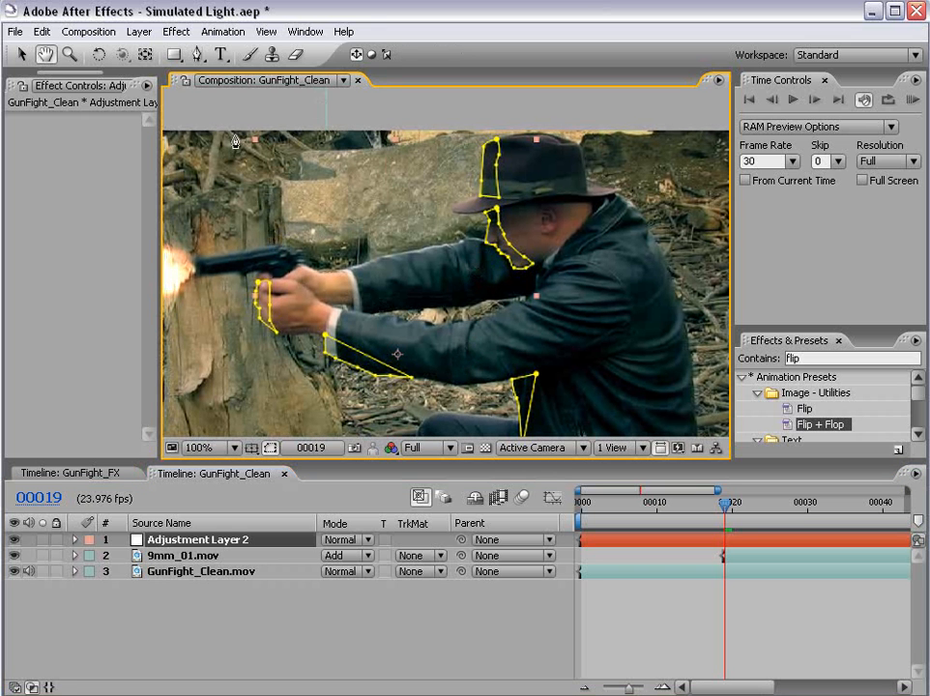
click(177, 35)
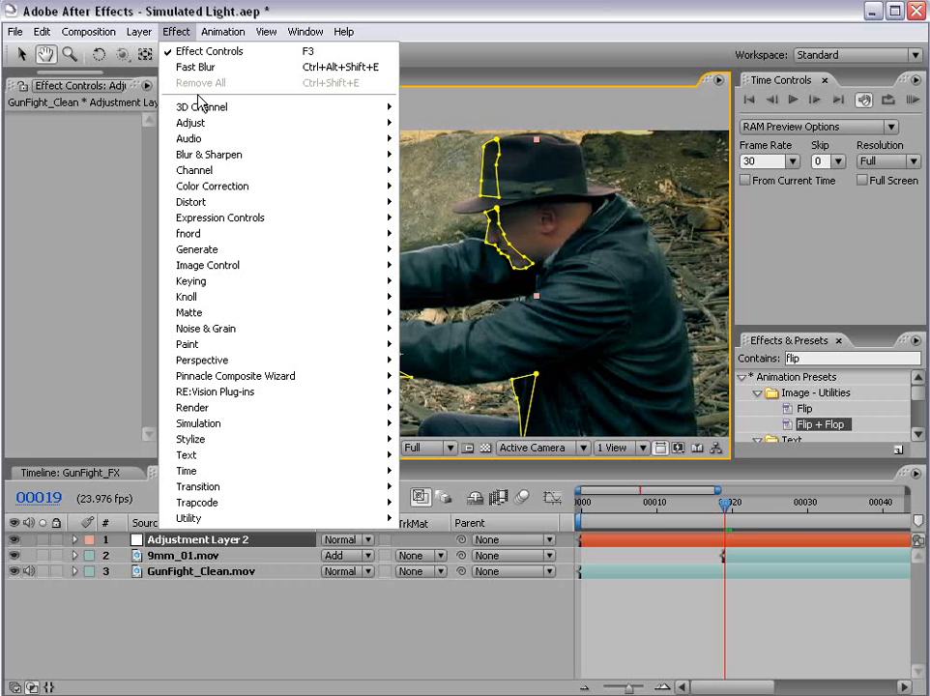
mouse_move(201, 190)
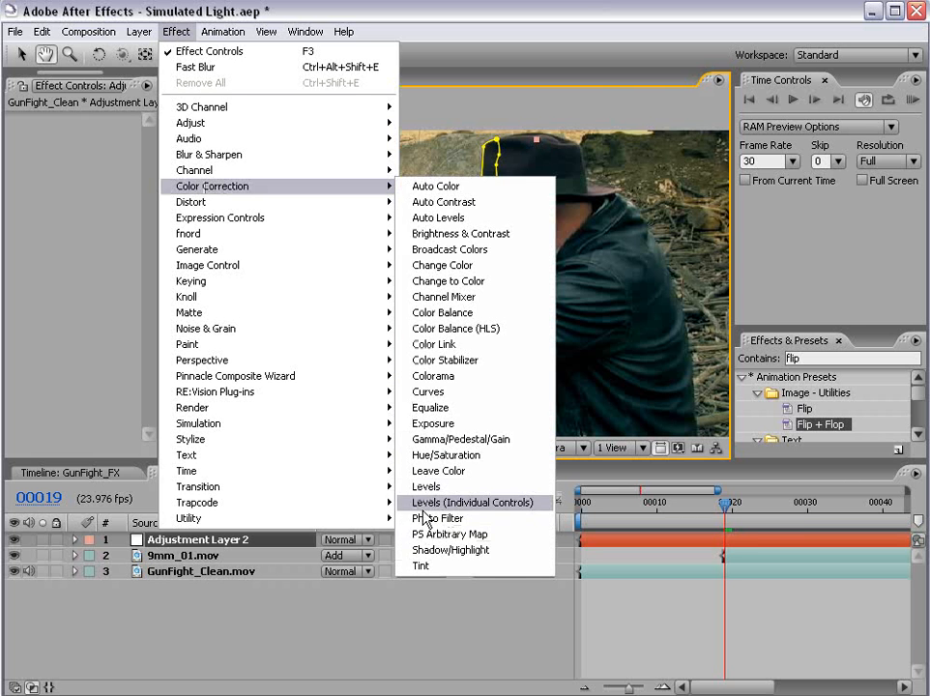
click(422, 486)
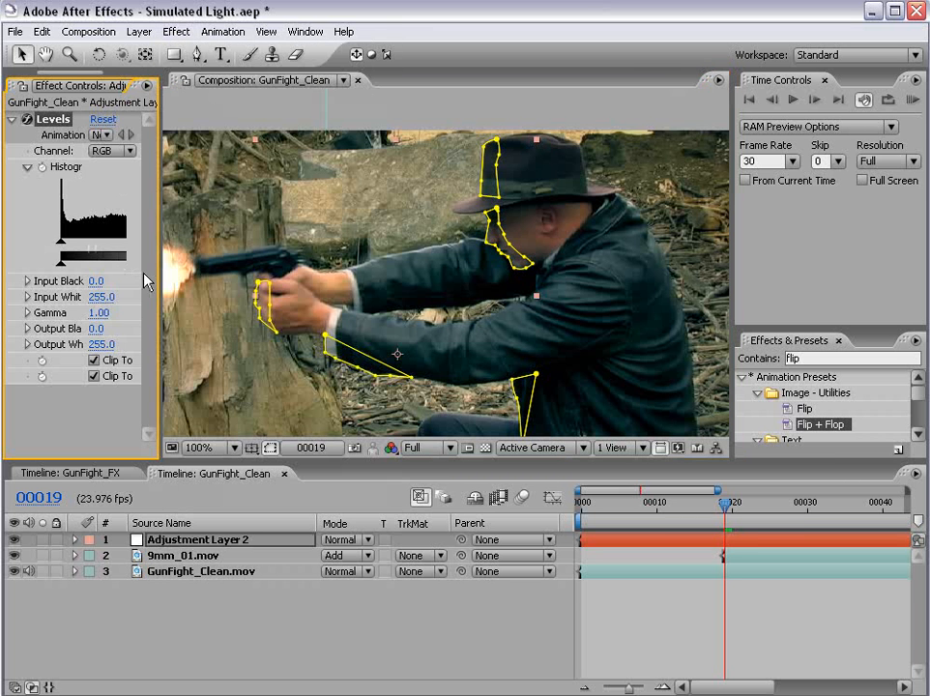
drag(157, 277, 338, 278)
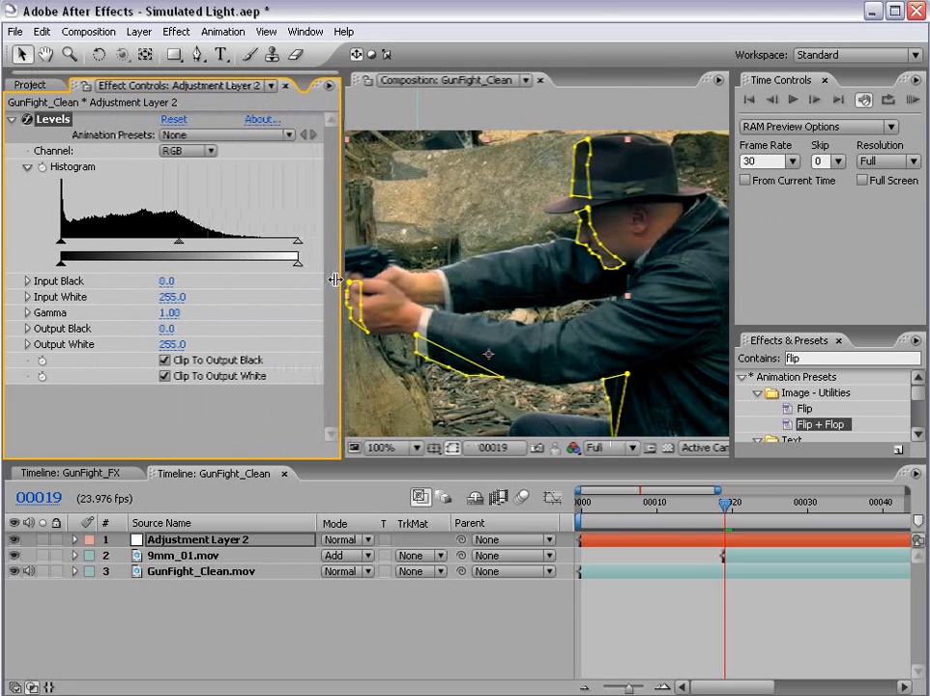
click(178, 543)
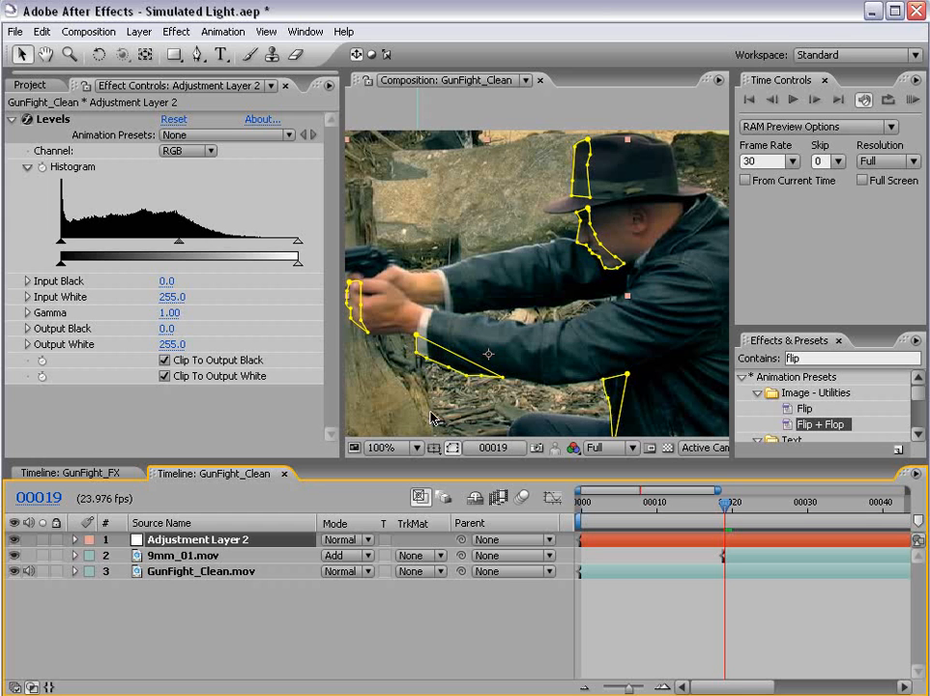
key(h)
drag(523, 358, 542, 335)
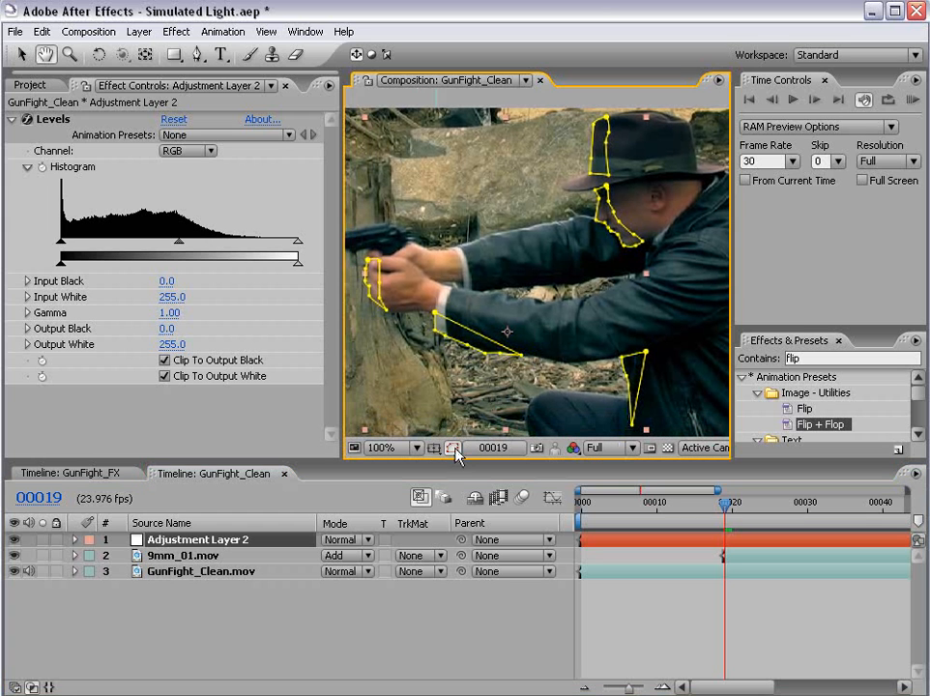
Step: Hide the mask outlines and lower the RGB Input White of Levels to 125
click(453, 451)
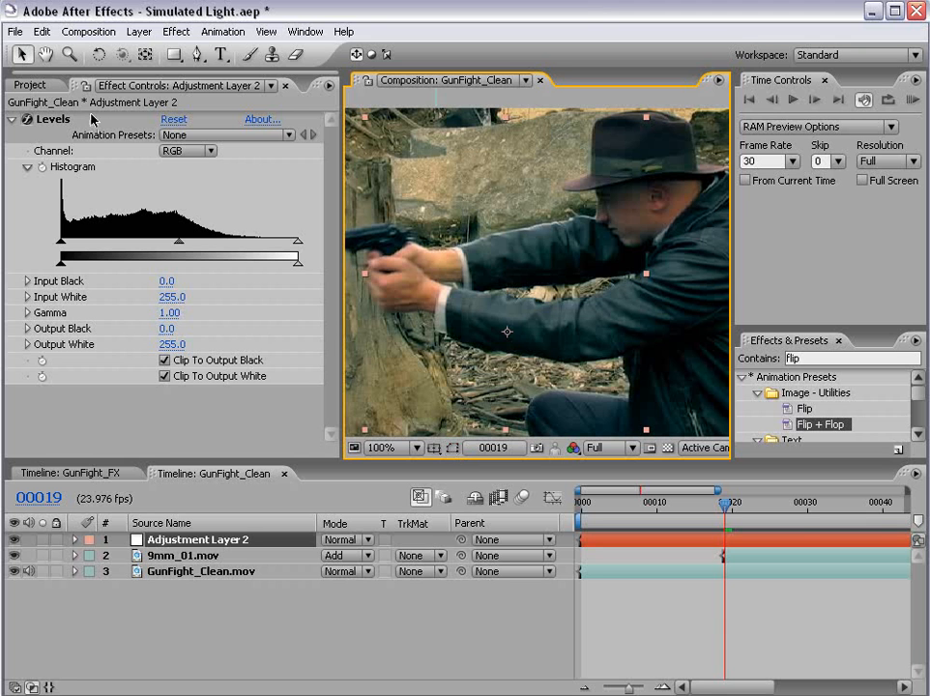
drag(298, 242, 177, 245)
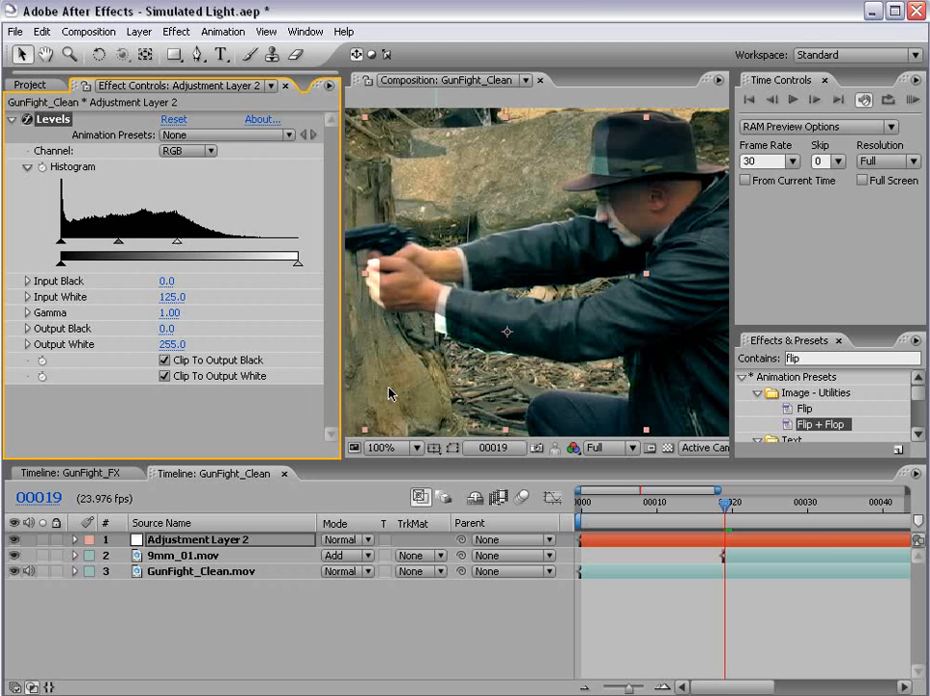
Step: Set the Mask Feather of all five masks on Adjustment Layer 2 to 3 pixels
click(206, 502)
drag(206, 463, 199, 385)
key(f)
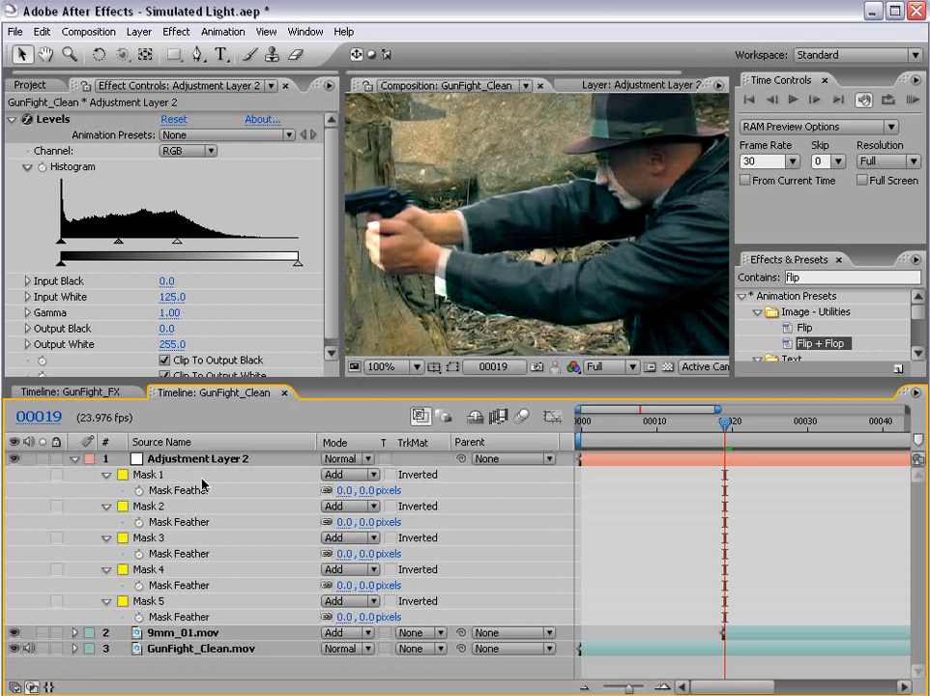
click(195, 491)
ctrl+click(180, 523)
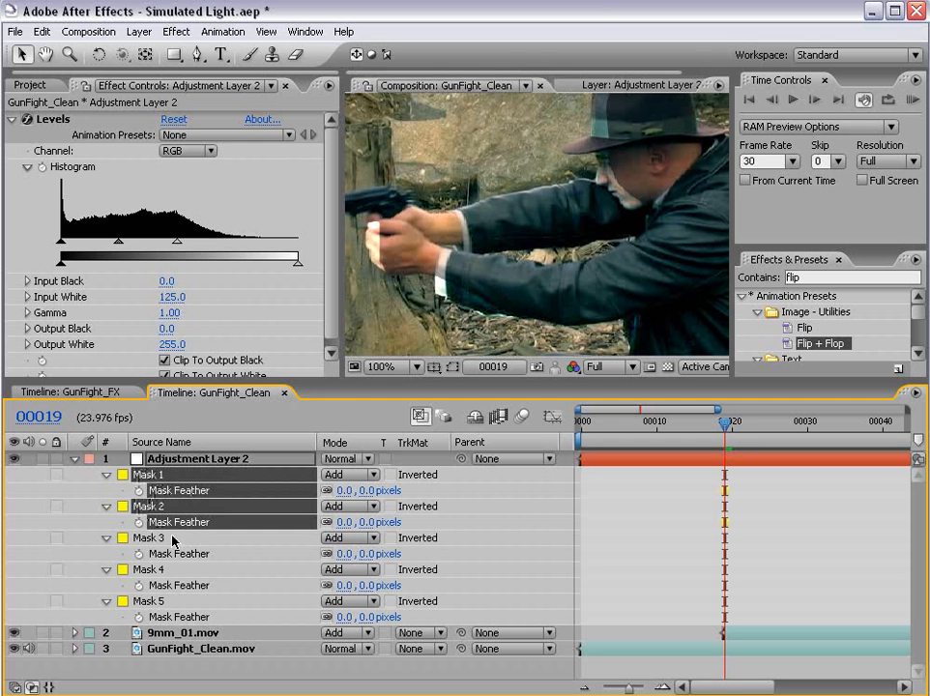
ctrl+click(179, 554)
ctrl+click(179, 585)
ctrl+click(179, 617)
click(366, 617)
text(3)
key(Return)
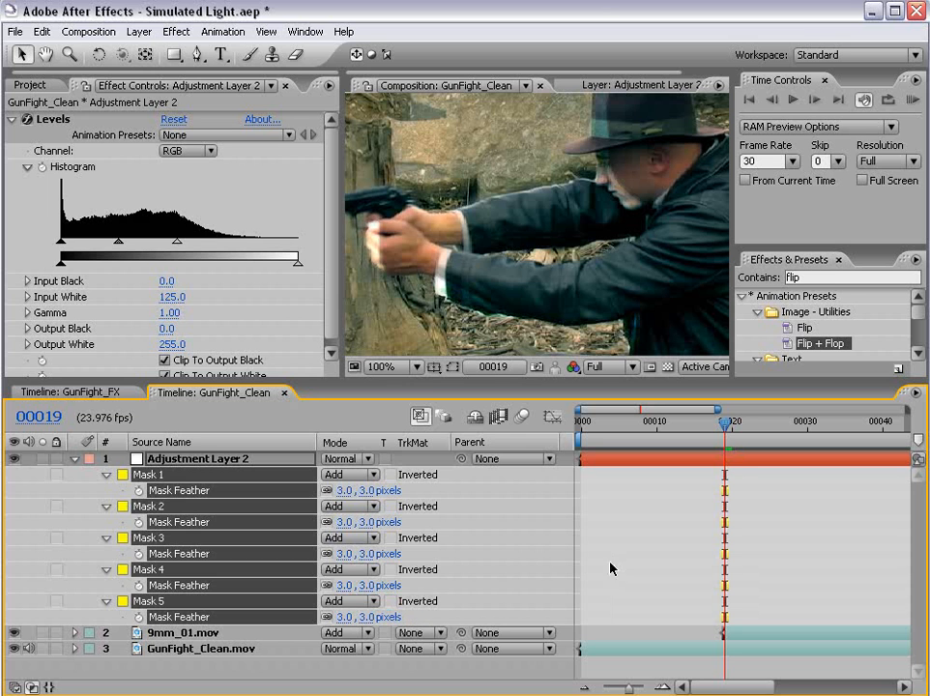
Step: Soften the brightening on the shooter by raising the RGB Input White of Levels to 175
click(625, 574)
key(space)
drag(574, 229, 546, 248)
mouse_move(178, 244)
mouse_down()
mouse_move(240, 246)
mouse_move(224, 249)
mouse_up()
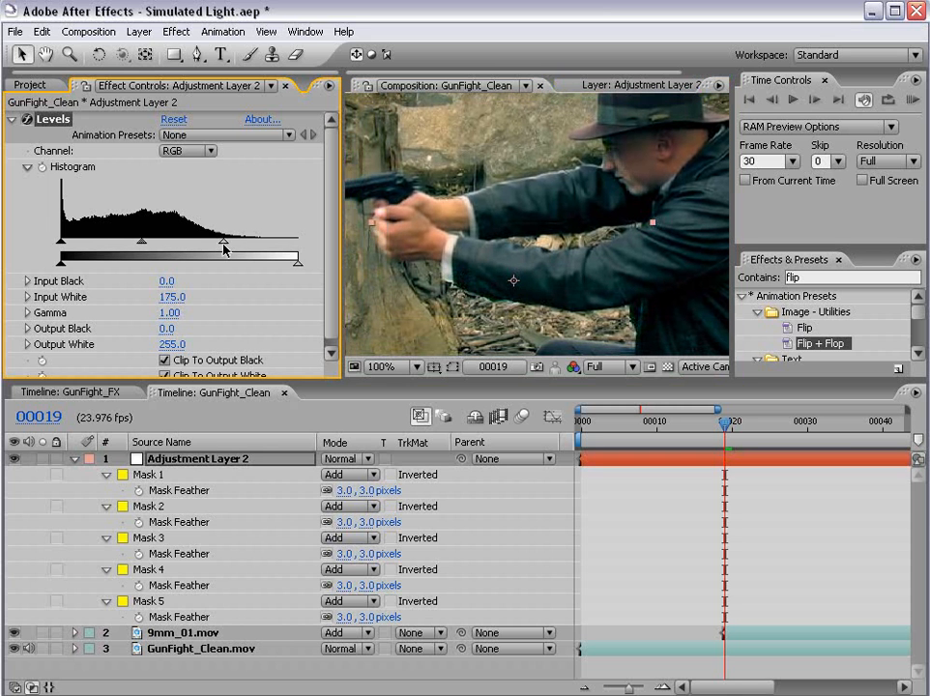
Step: Warm the simulated light by setting the Levels Blue Gamma to 0.90 and the Red Gamma to 1.15
click(185, 151)
click(194, 202)
mouse_move(178, 243)
mouse_down()
mouse_move(205, 247)
mouse_move(189, 247)
mouse_up()
click(189, 152)
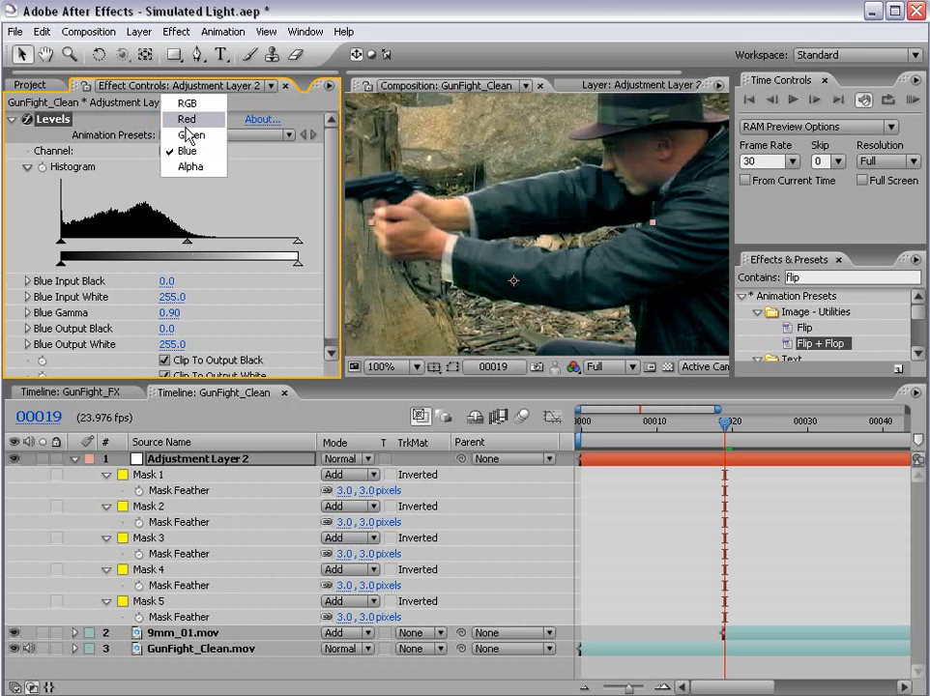
click(188, 118)
drag(180, 247, 170, 249)
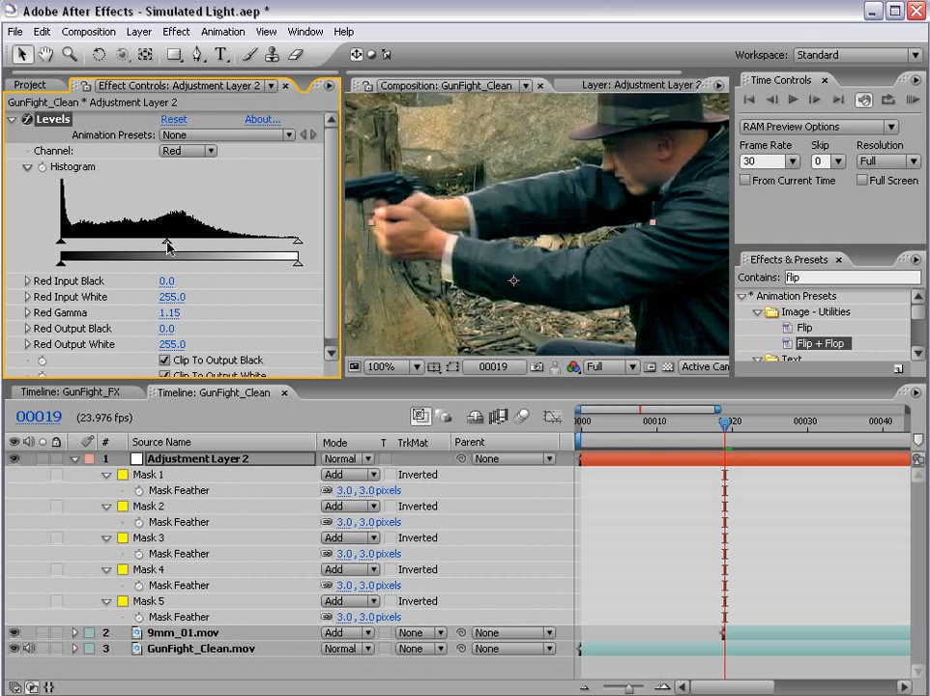
Step: Inspect the lit shooter across the whole frame with the composition view maximized, and restore the layout
key(comma)
key(space)
drag(569, 280, 582, 264)
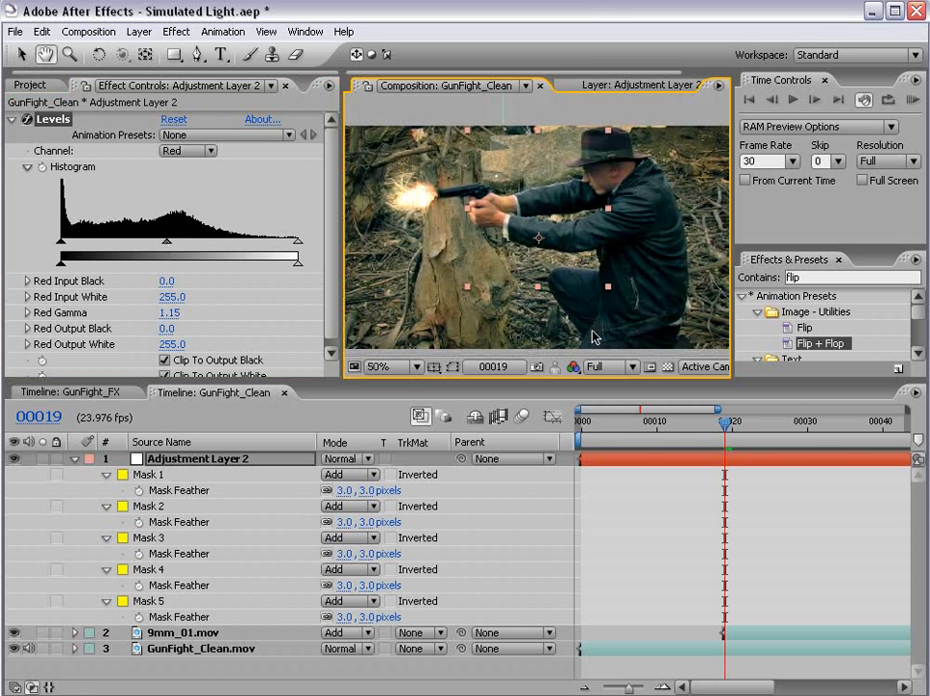
key(grave)
key(period)
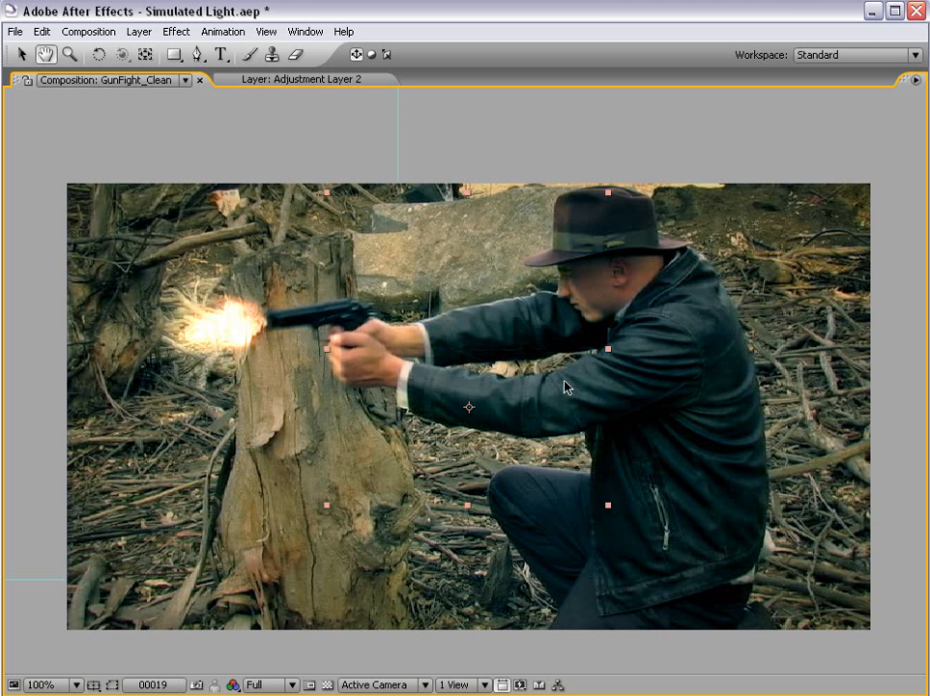
key(grave)
key(comma)
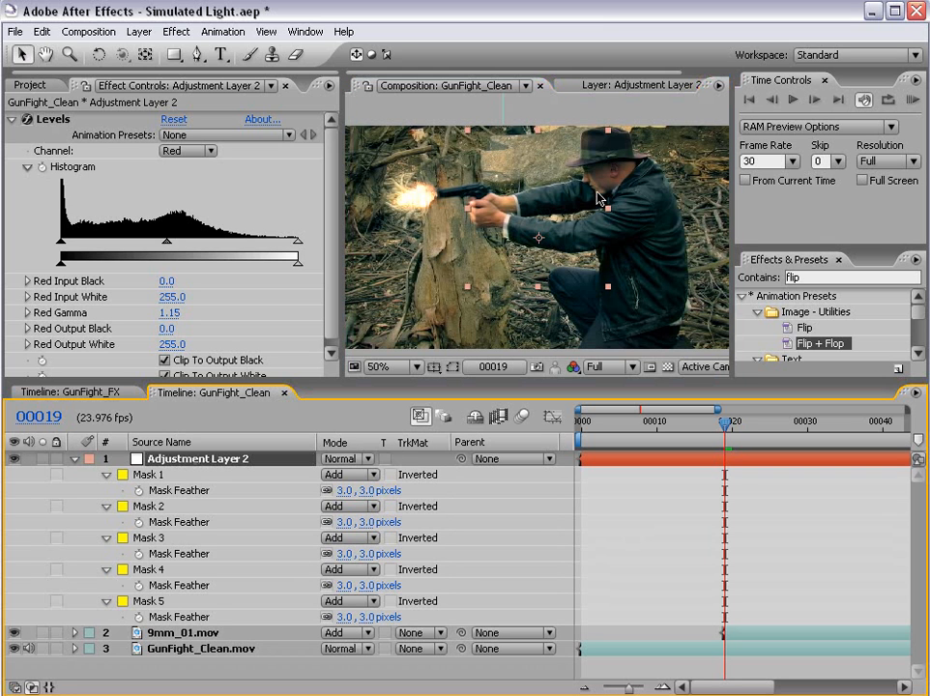
Step: Show the mask outlines again and increase the face mask's feather to 10 pixels
click(451, 368)
click(593, 182)
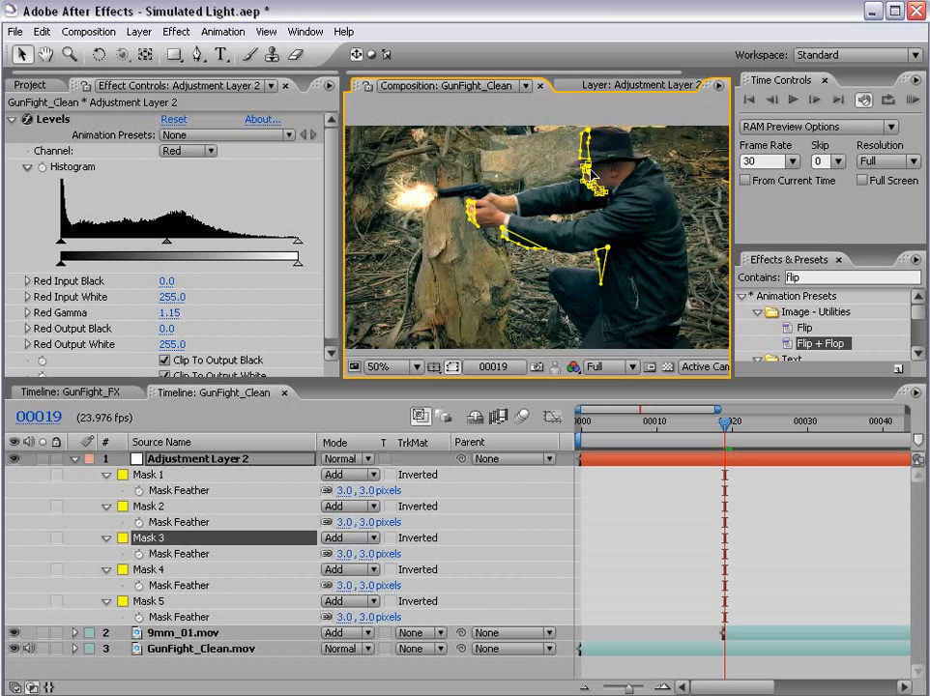
drag(366, 555, 375, 556)
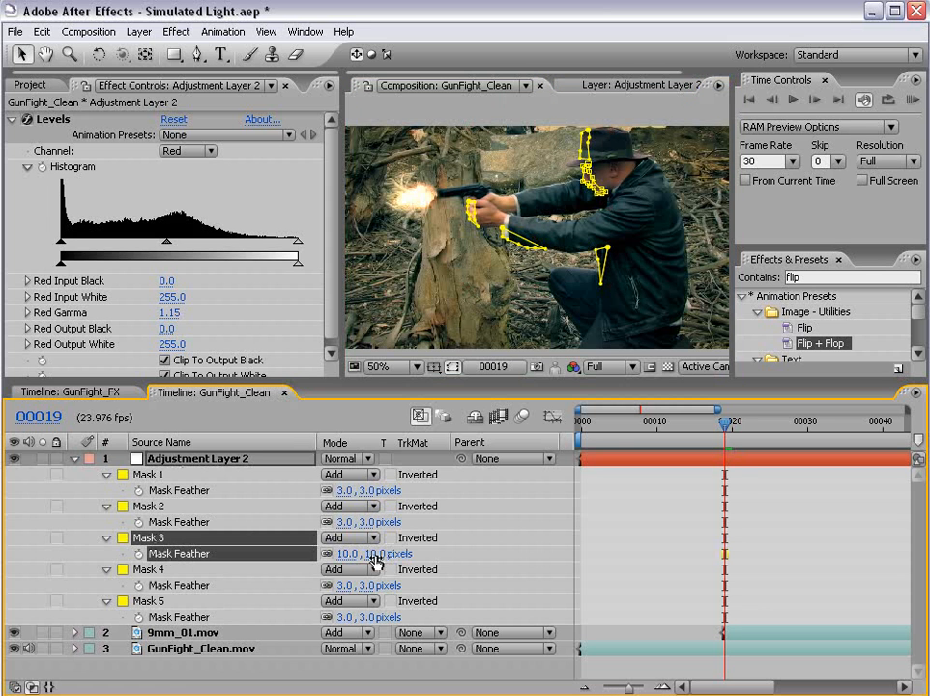
key(F2)
scroll(611, 286, up, 2)
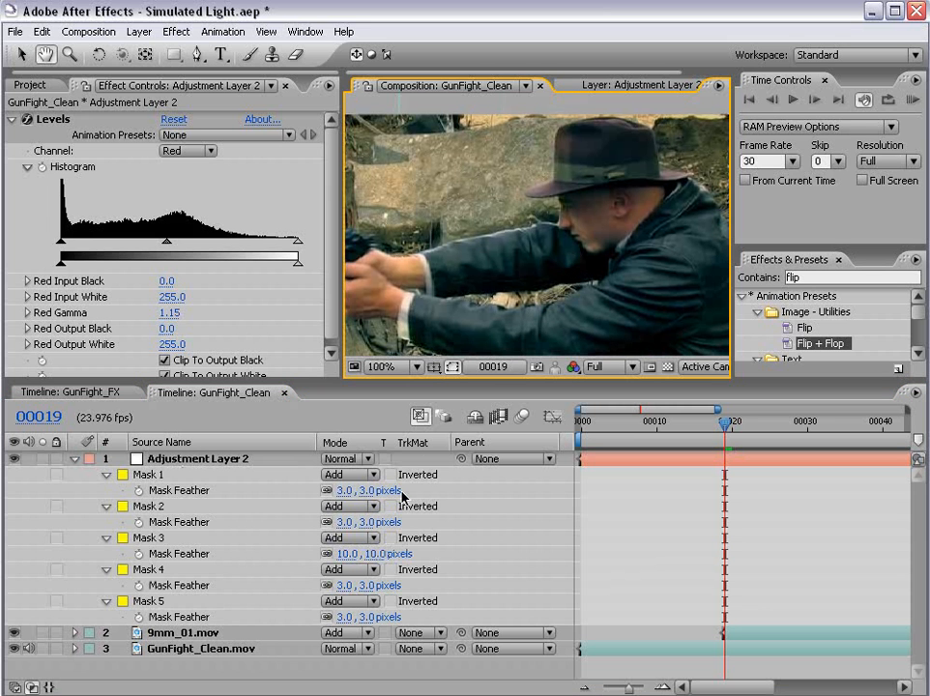
Step: Set the RGB Input White of Levels to 168 and compare the flash frame with the one before it
click(193, 151)
click(186, 134)
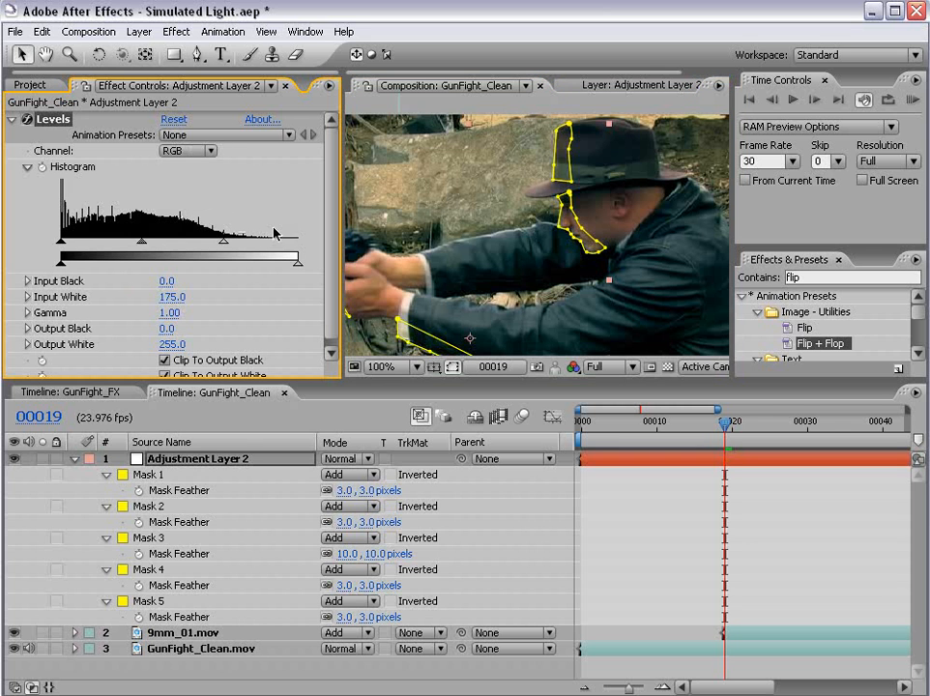
drag(224, 245, 216, 244)
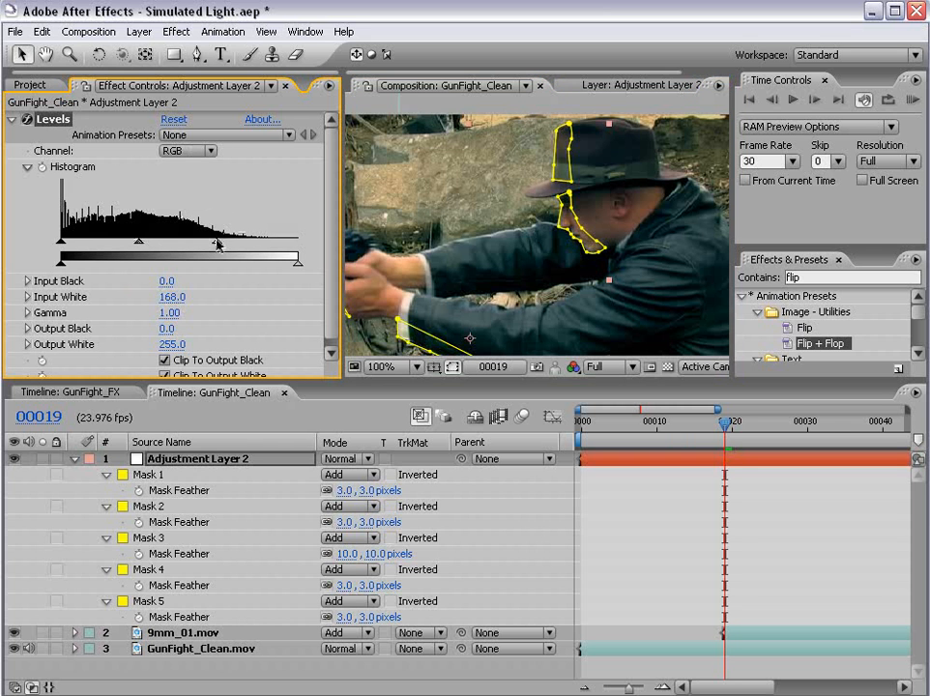
click(684, 503)
scroll(562, 290, down, 1)
drag(556, 318, 560, 278)
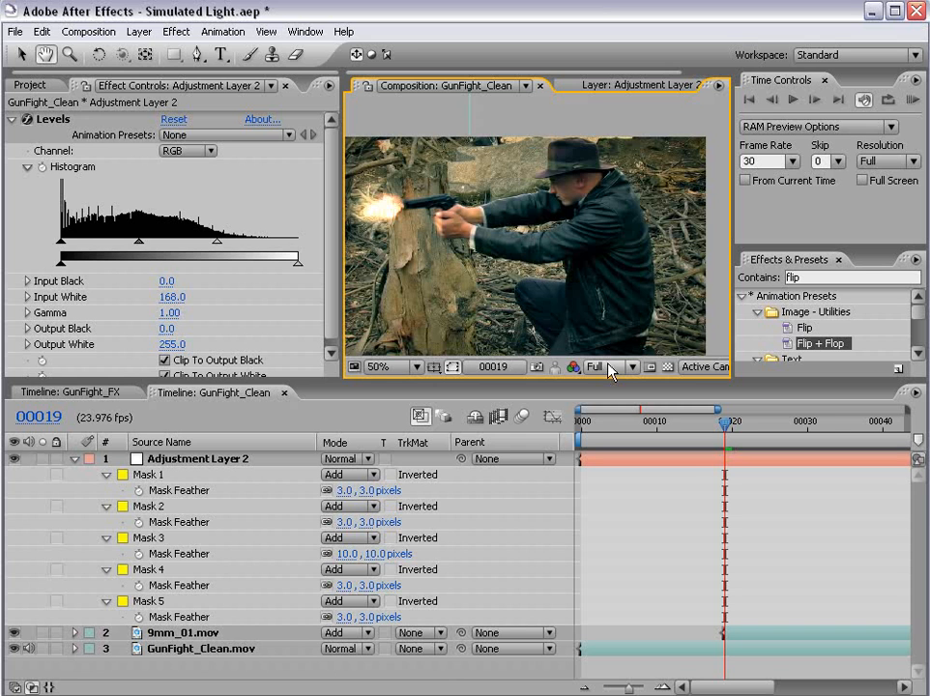
key(Page_Up)
key(Page_Down)
key(Page_Up)
key(Page_Down)
Step: Trim Adjustment Layer 2 to the brief muzzle flash, starting at frame 19
key(v)
click(717, 465)
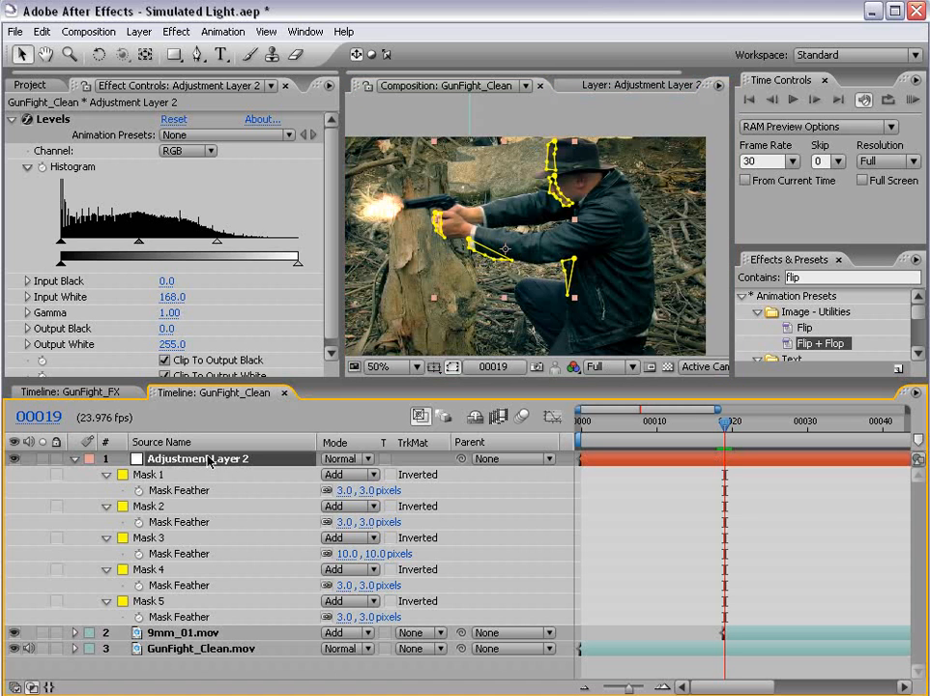
drag(579, 463, 724, 471)
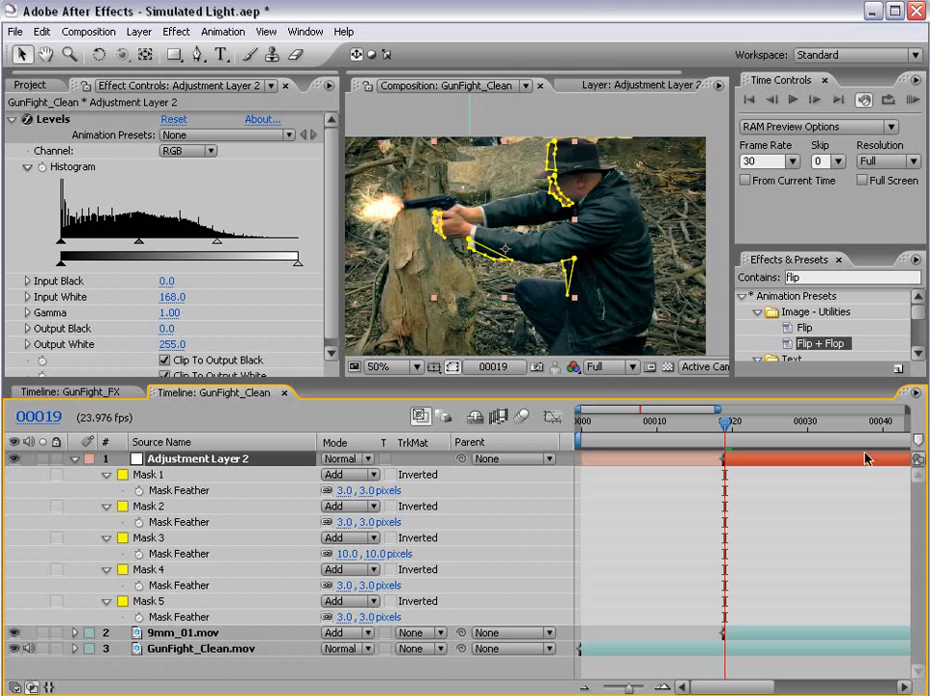
key(alt+bracketright)
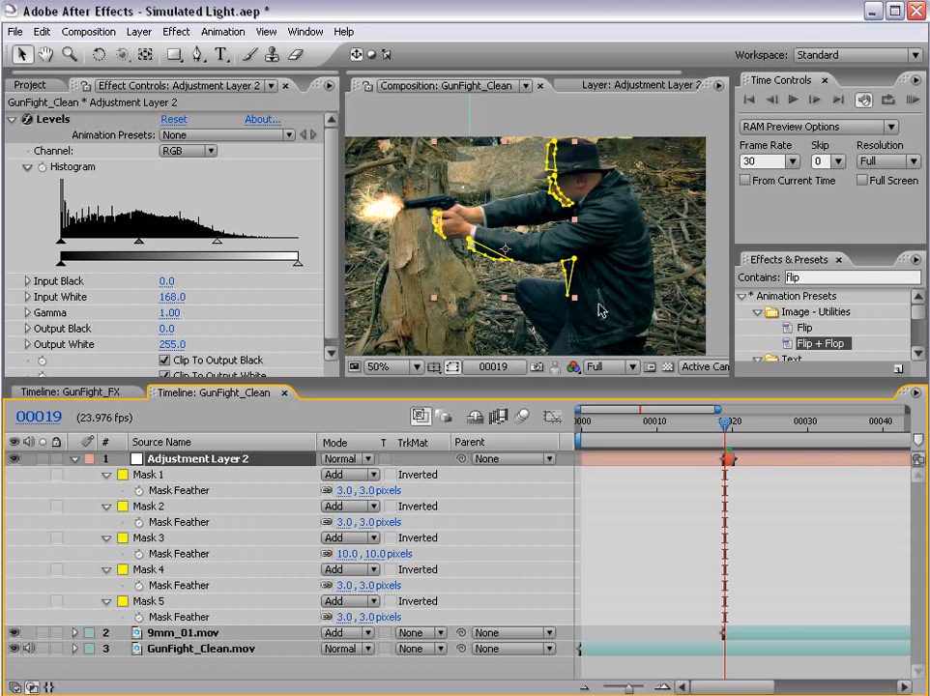
Step: Compare frames 18 and 19 repeatedly to check how the simulated light appears with the muzzle flash
key(F2)
key(Page_Up)
key(Page_Down)
key(Page_Up)
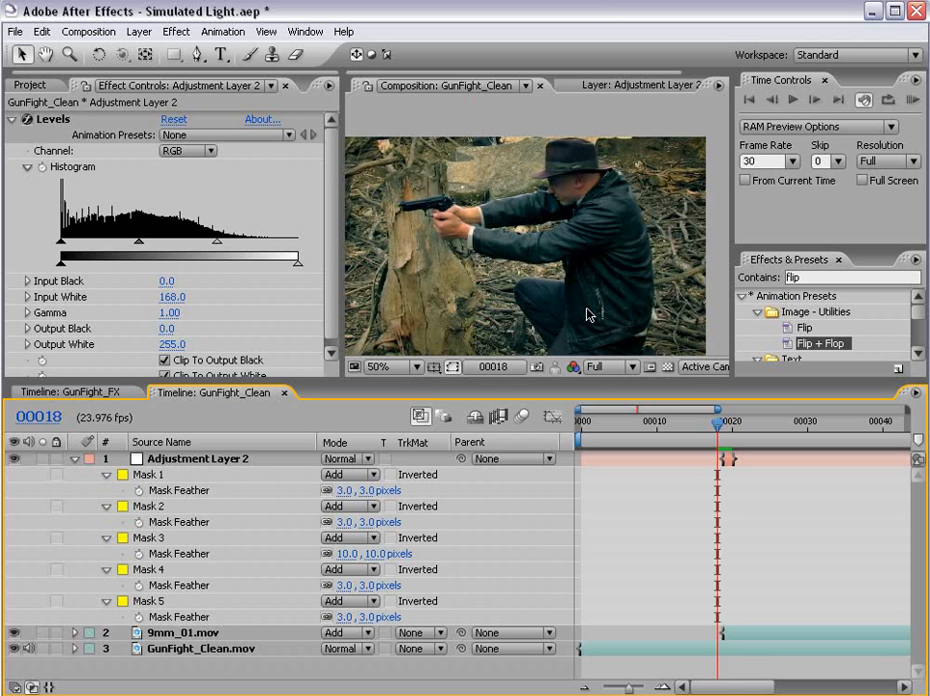
key(Page_Down)
key(Page_Up)
key(Page_Down)
key(Page_Up)
key(Page_Down)
key(Page_Up)
key(Page_Down)
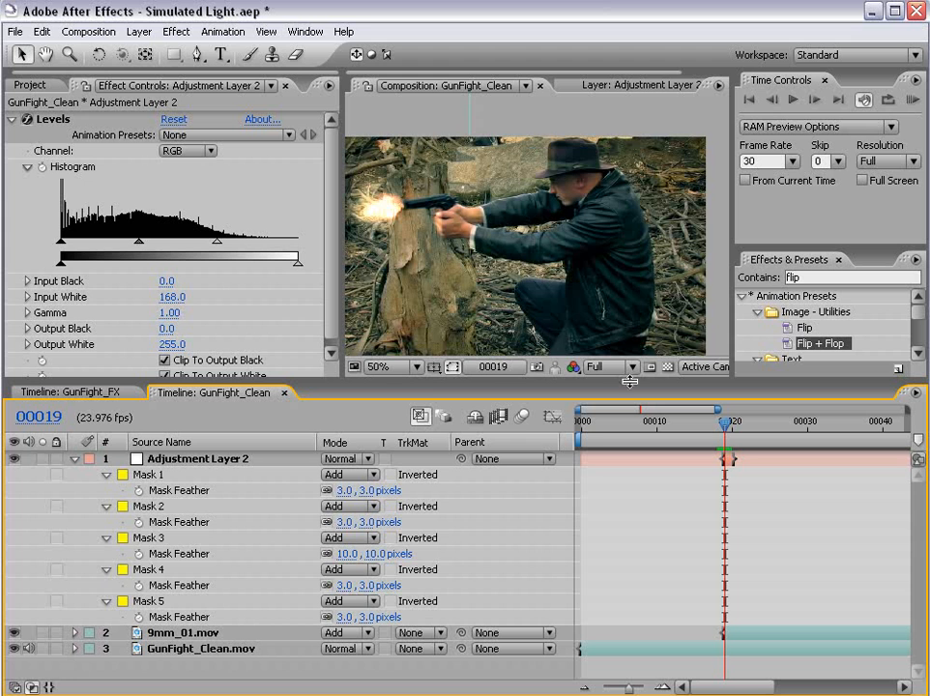
Step: Draw a closed mask on Adjustment Layer 2 around the side of the tree stump facing the muzzle flash, below and behind the gun
key(space)
drag(419, 226, 520, 233)
scroll(521, 240, up, 1)
scroll(539, 289, down, 1)
drag(539, 289, 536, 248)
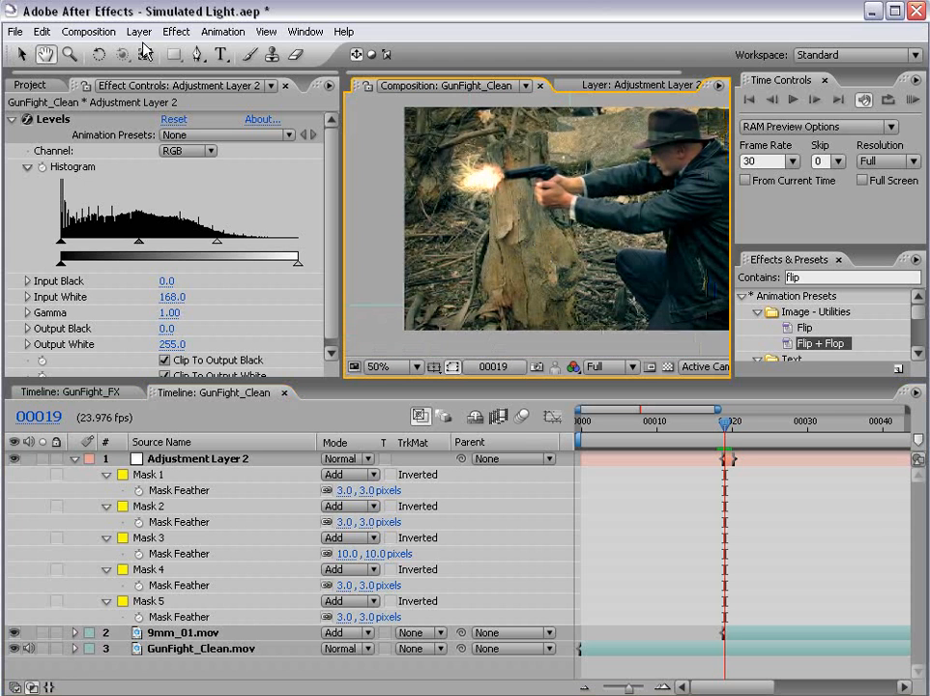
click(198, 446)
click(201, 459)
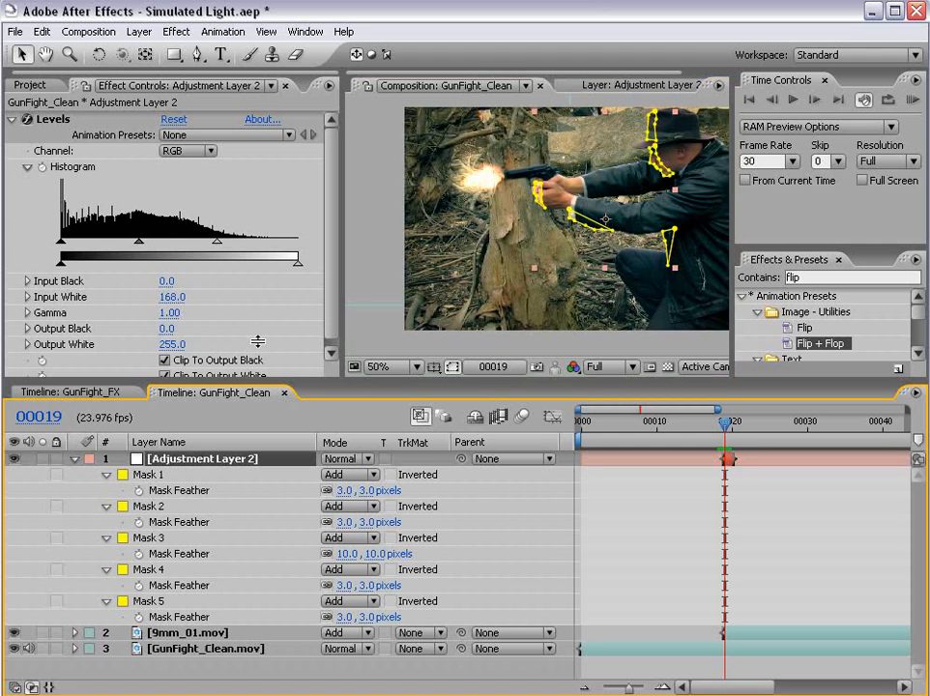
scroll(518, 212, up, 1)
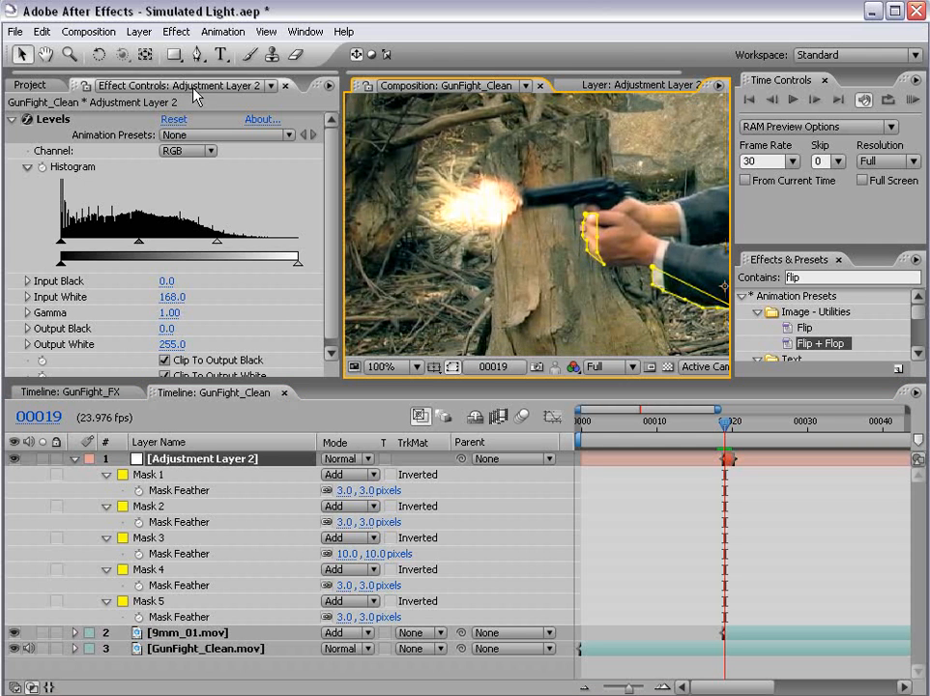
click(197, 54)
click(522, 128)
click(477, 152)
drag(566, 263, 546, 192)
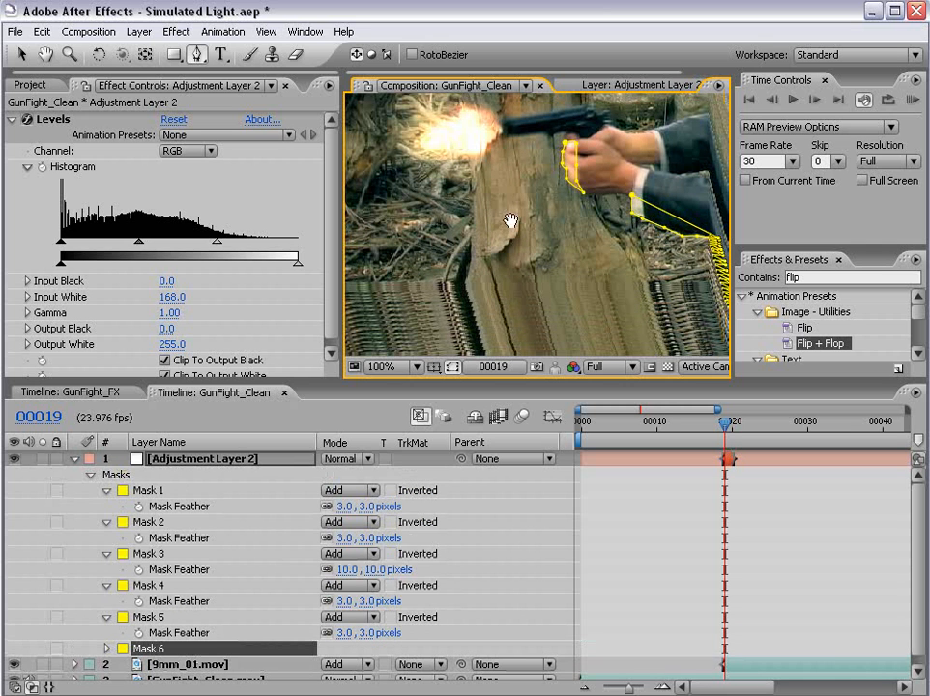
click(467, 267)
click(454, 302)
click(453, 319)
click(488, 272)
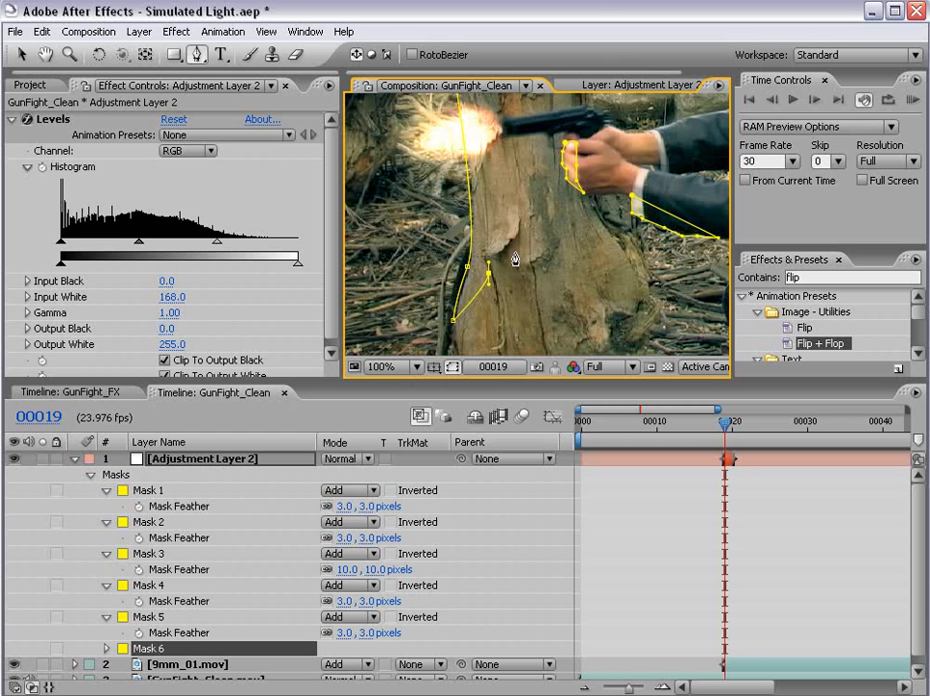
scroll(518, 158, up, 3)
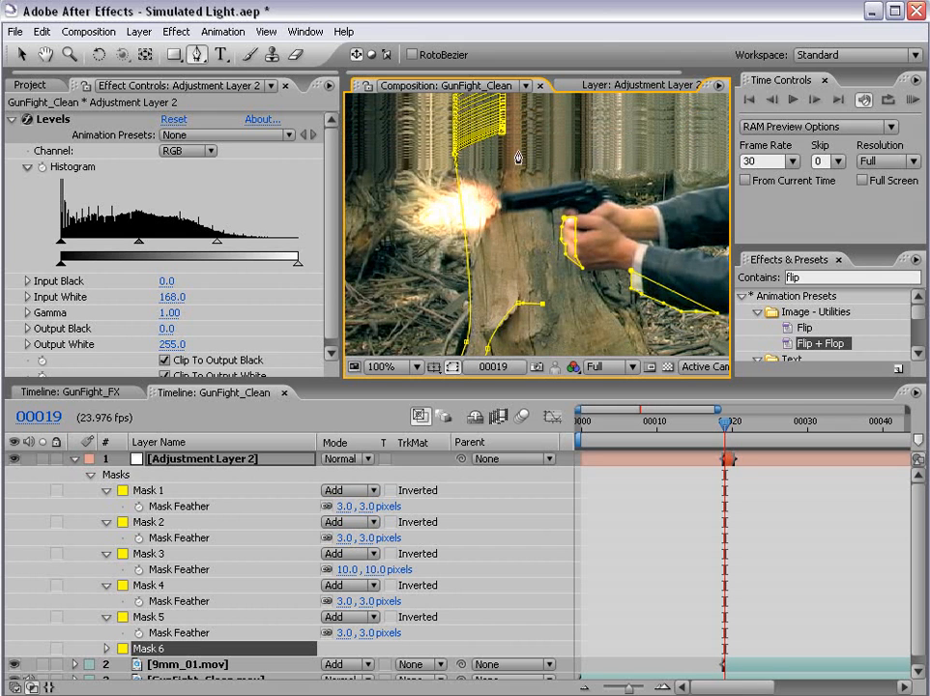
click(501, 132)
Step: Set the tree stump mask's feather to 26 pixels and check the result in the whole composition
key(f)
key(f)
drag(345, 648, 401, 652)
key(v)
click(691, 537)
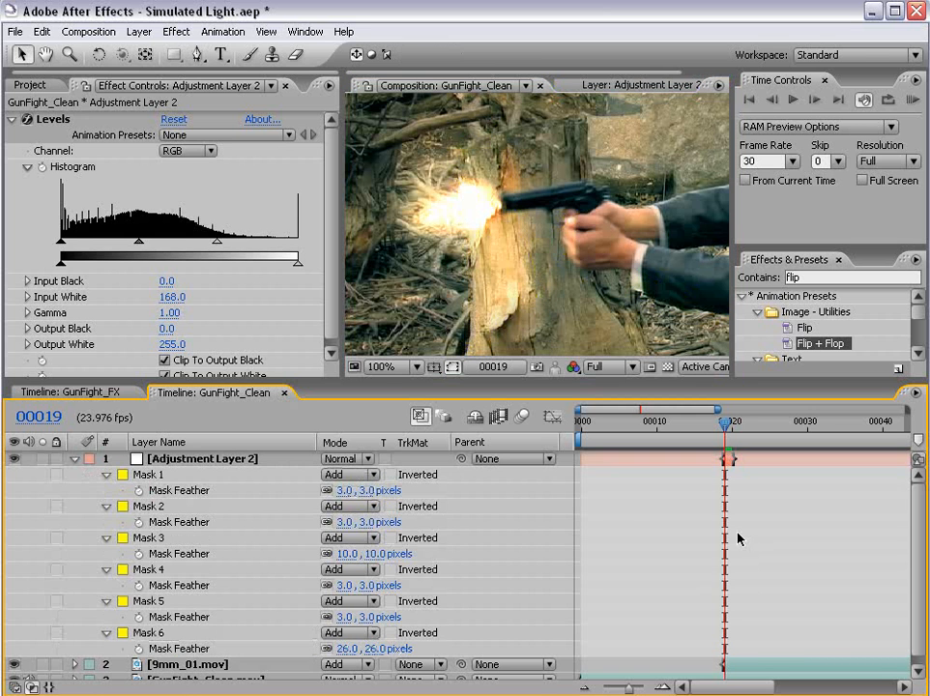
scroll(538, 343, down, 1)
drag(583, 312, 517, 268)
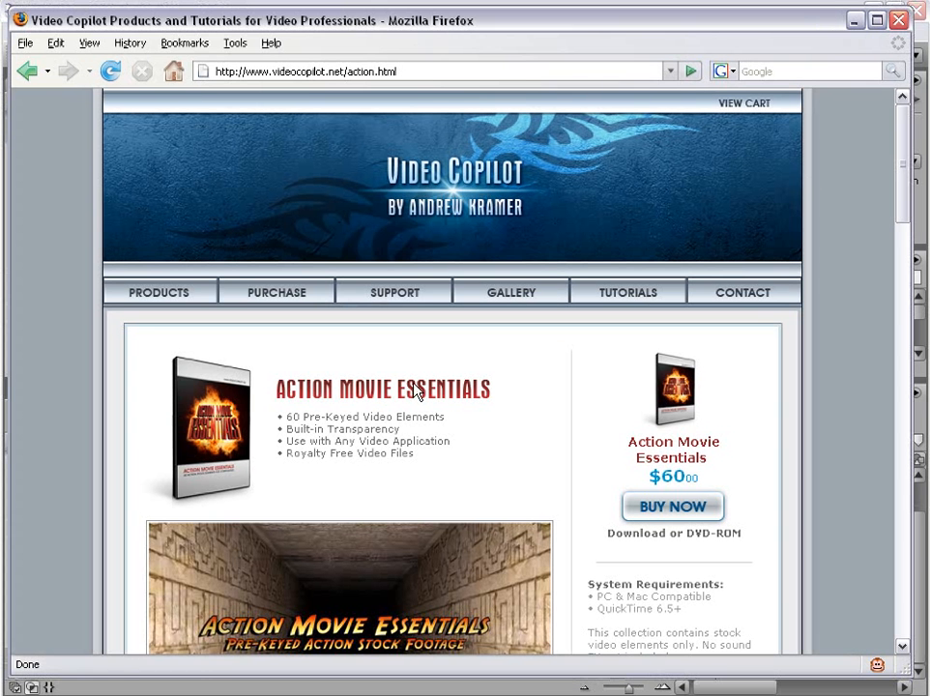
Step: Switch to Firefox and look through the Action Movie Essentials page down to the demo tutorial and related products
drag(909, 159, 891, 286)
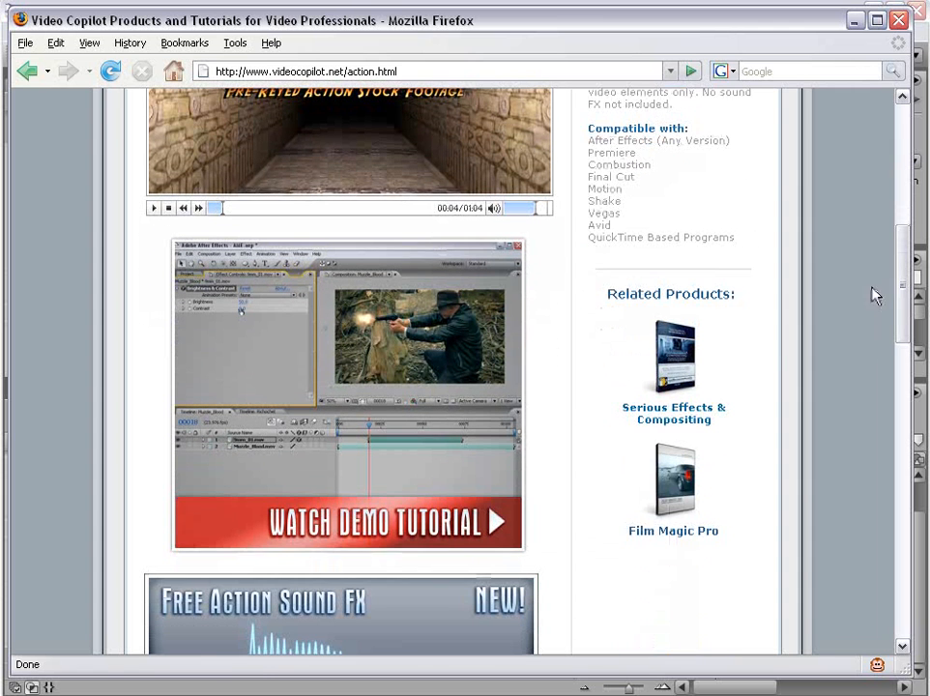